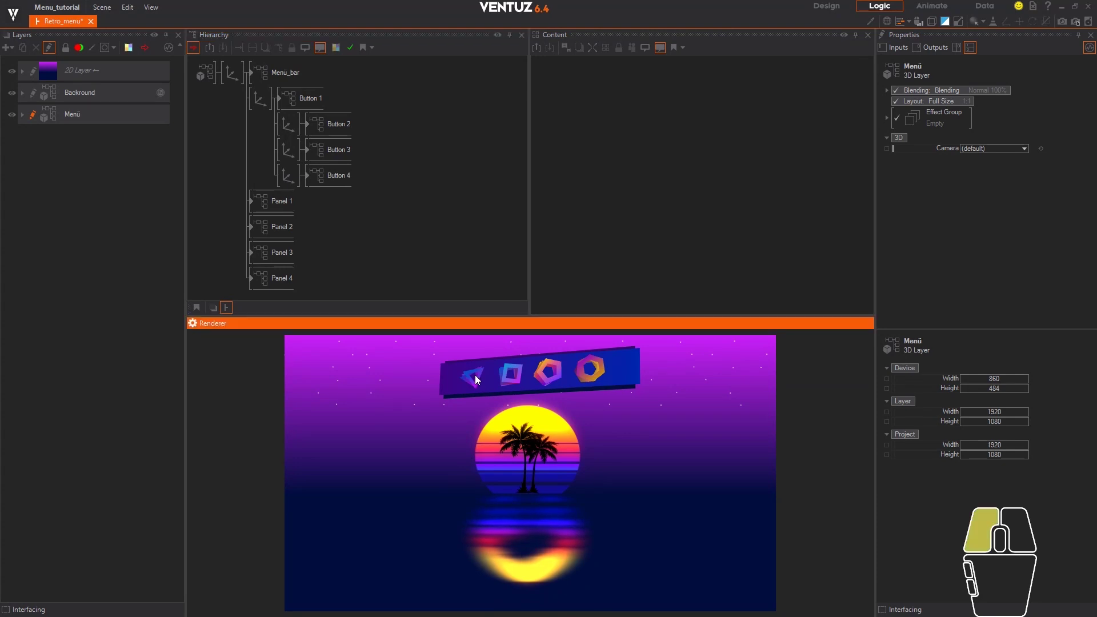
- Try out the buttons of the finished menu in the Retro_menu scene
{"action": "mouse_move", "coordinate": [519, 374]}
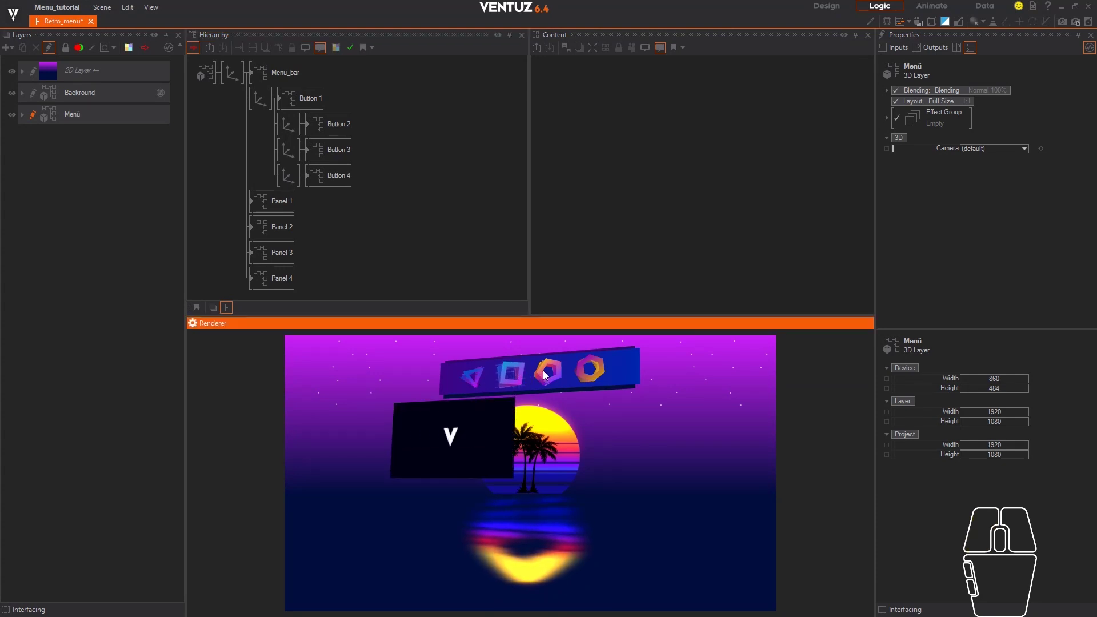
{"action": "left_click", "coordinate": [472, 378]}
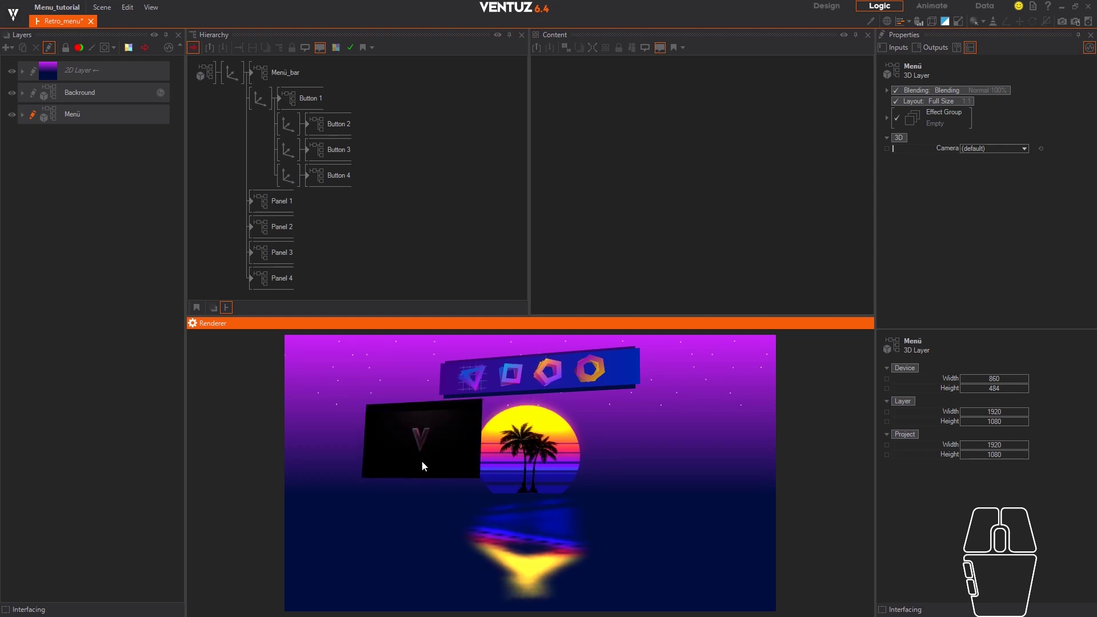
{"action": "left_click", "coordinate": [462, 216]}
- Create a new scene and add a 2D Gradient layer placed above the 3D layer
{"action": "left_click", "coordinate": [102, 7]}
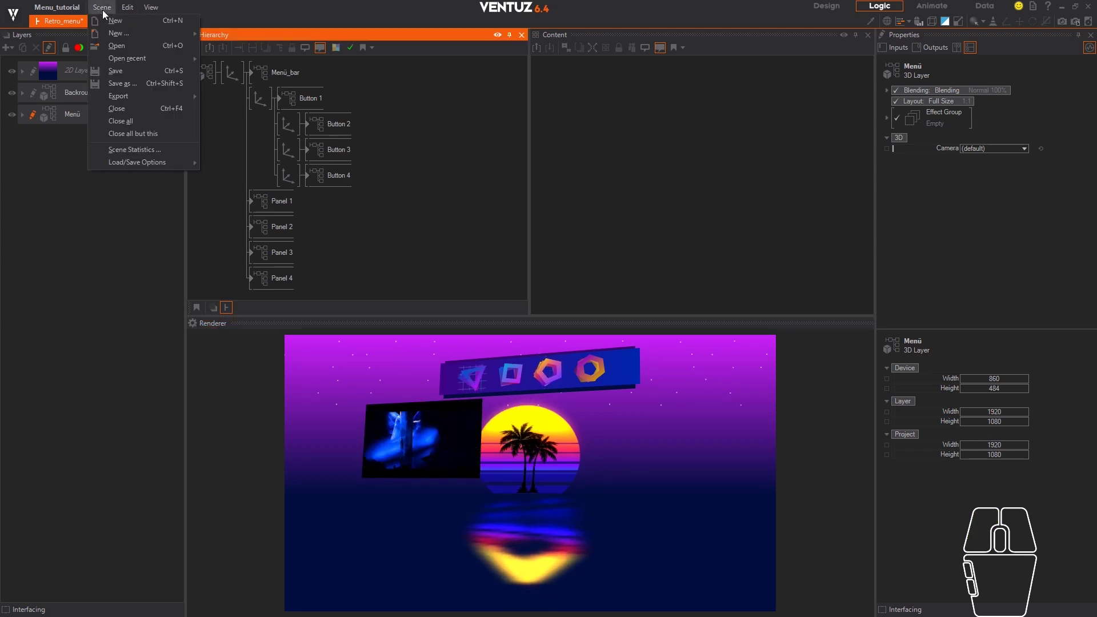
{"action": "left_click", "coordinate": [120, 19]}
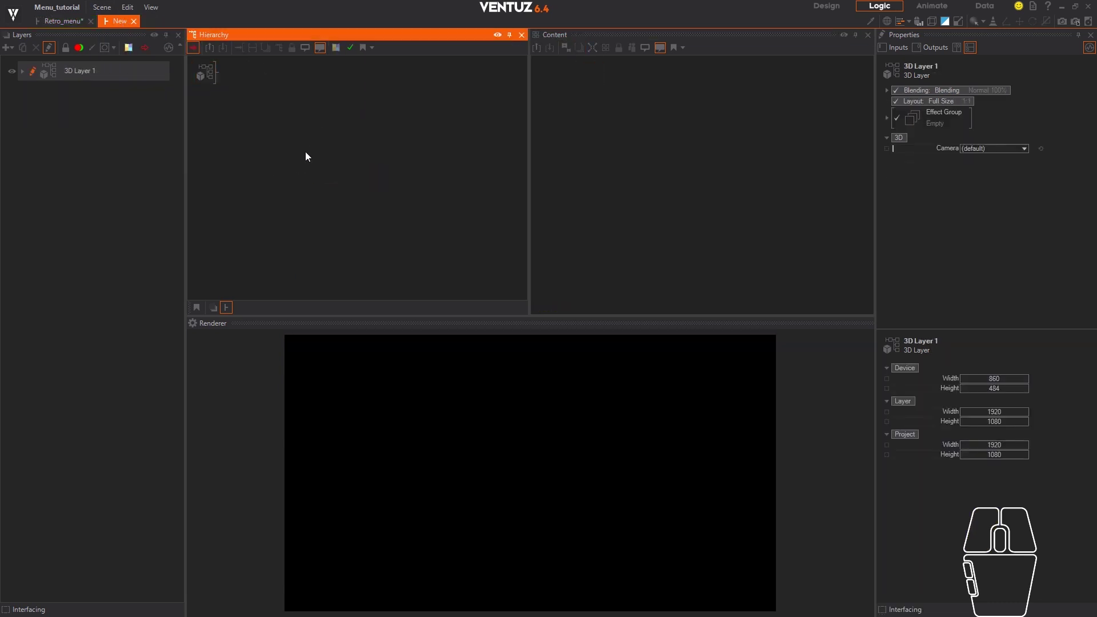
{"action": "left_click", "coordinate": [15, 46]}
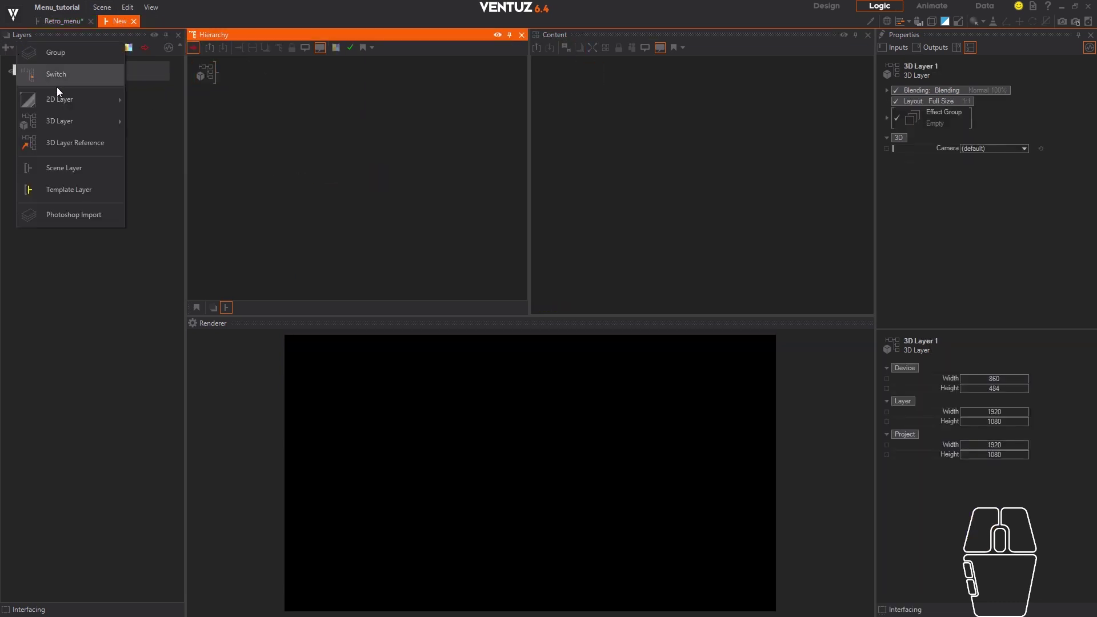
{"action": "mouse_move", "coordinate": [70, 99]}
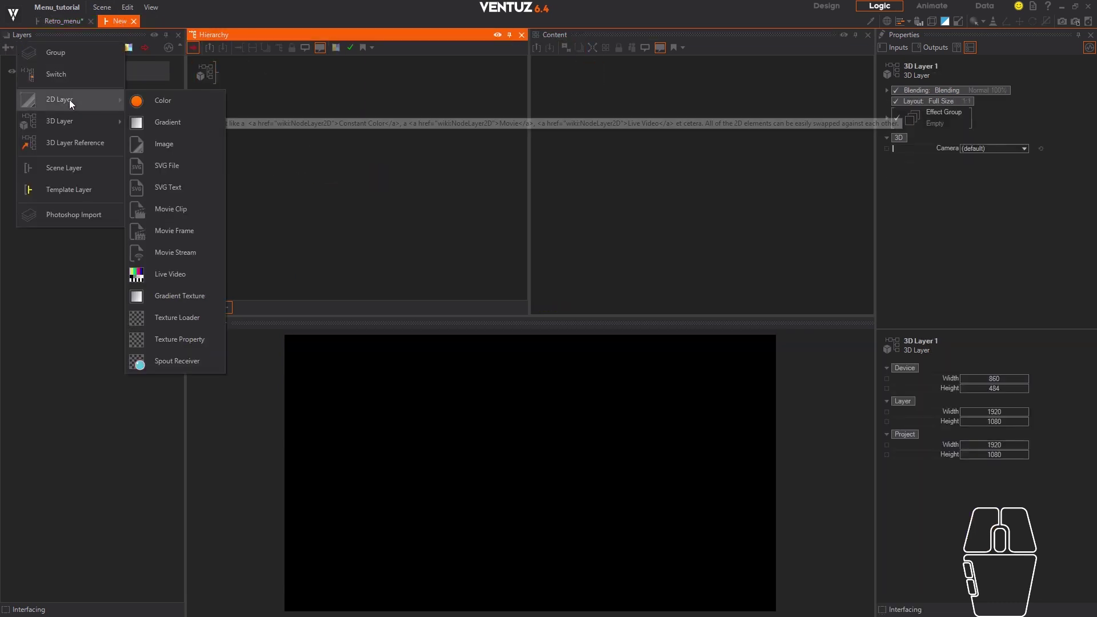
{"action": "left_click", "coordinate": [158, 121]}
{"action": "left_click_drag", "start_coordinate": [121, 91], "coordinate": [115, 63]}
- Set the start colour of the 2D layer's gradient to purple
{"action": "left_click", "coordinate": [44, 70]}
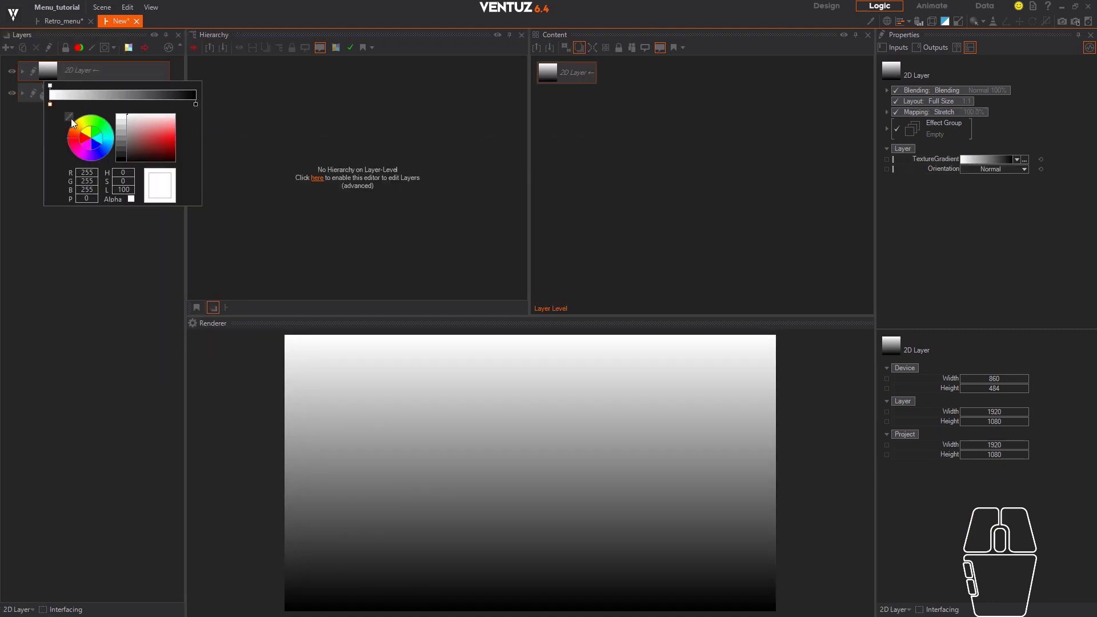
{"action": "left_click", "coordinate": [92, 163]}
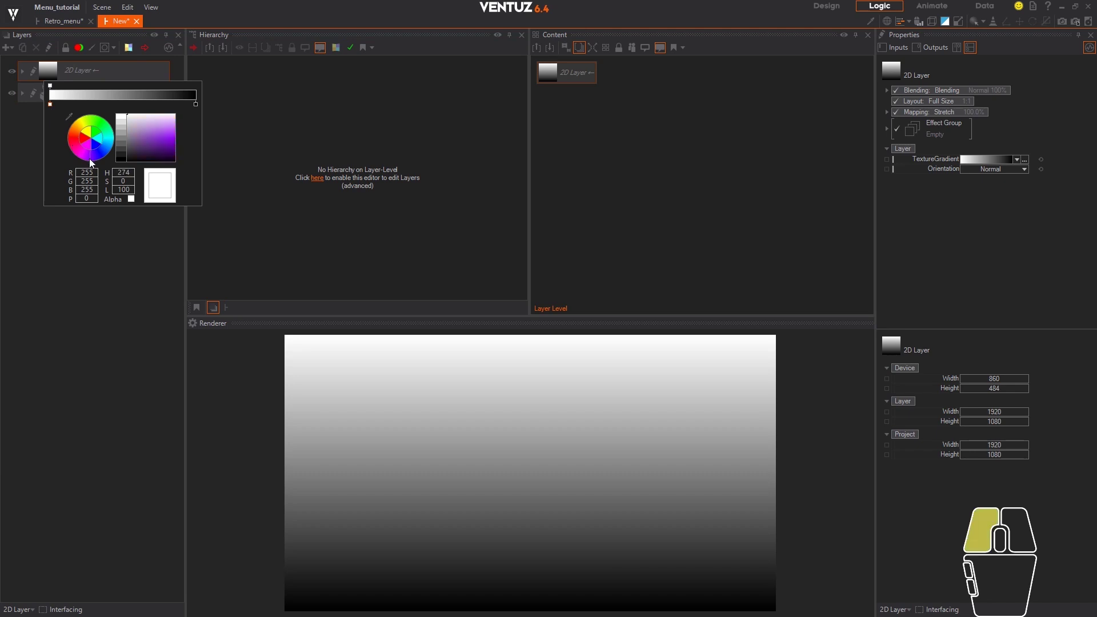
{"action": "left_click", "coordinate": [88, 163]}
{"action": "left_click_drag", "start_coordinate": [172, 146], "coordinate": [183, 145]}
- Set the gradient's end colour to dark blue (RGB 0, 0, 91) and move its stop to position 155
{"action": "left_click", "coordinate": [195, 104]}
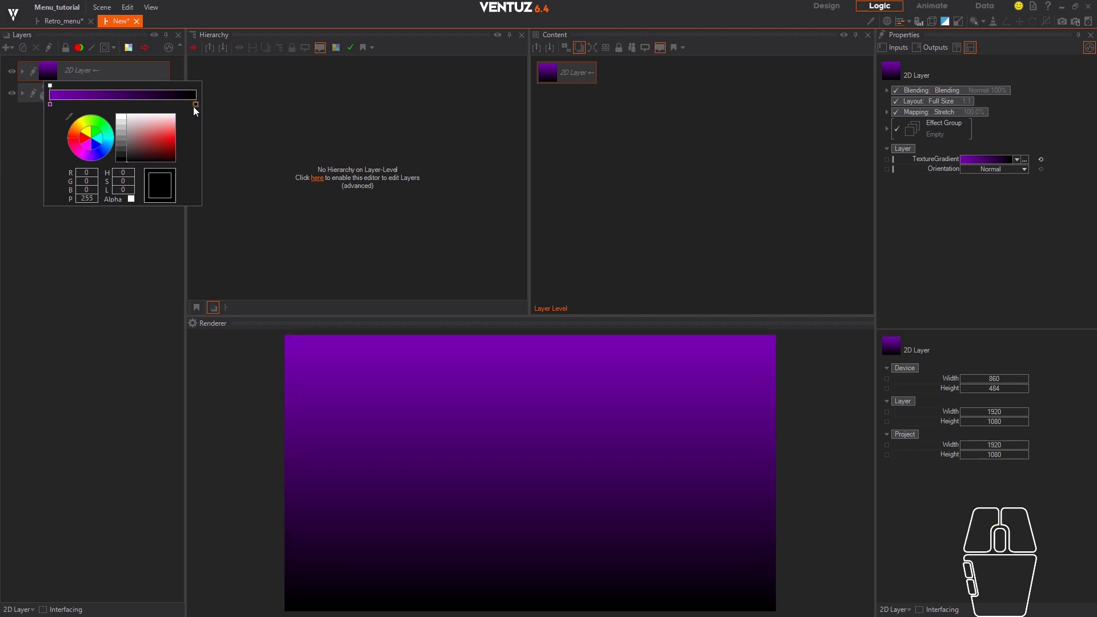
{"action": "left_click_drag", "start_coordinate": [101, 153], "coordinate": [179, 153]}
{"action": "left_click_drag", "start_coordinate": [197, 106], "coordinate": [148, 104]}
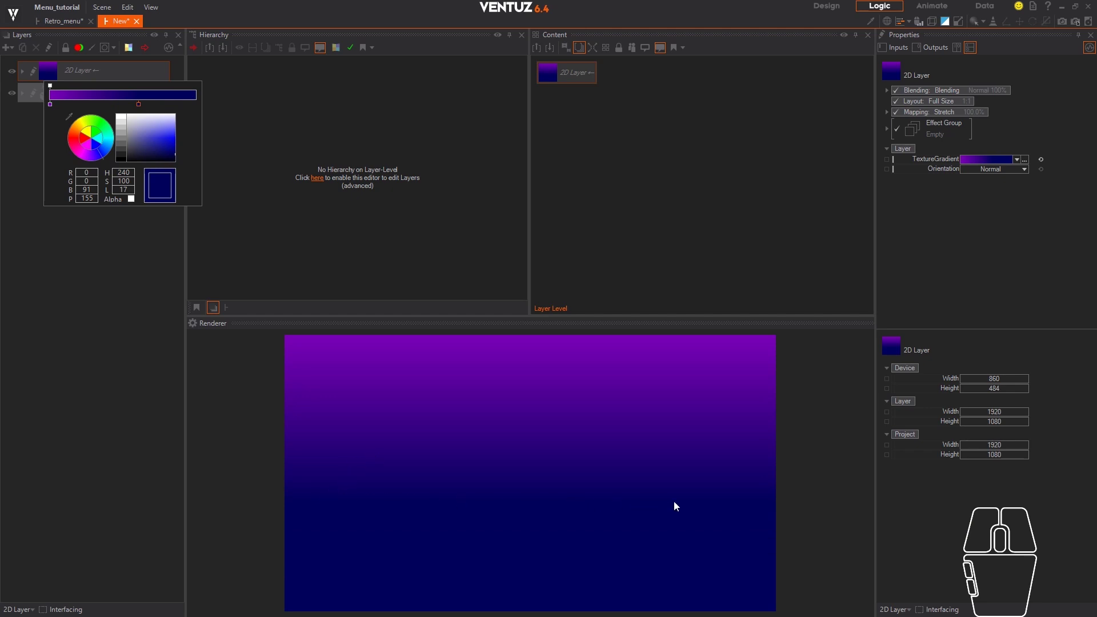
{"action": "left_click", "coordinate": [72, 251]}
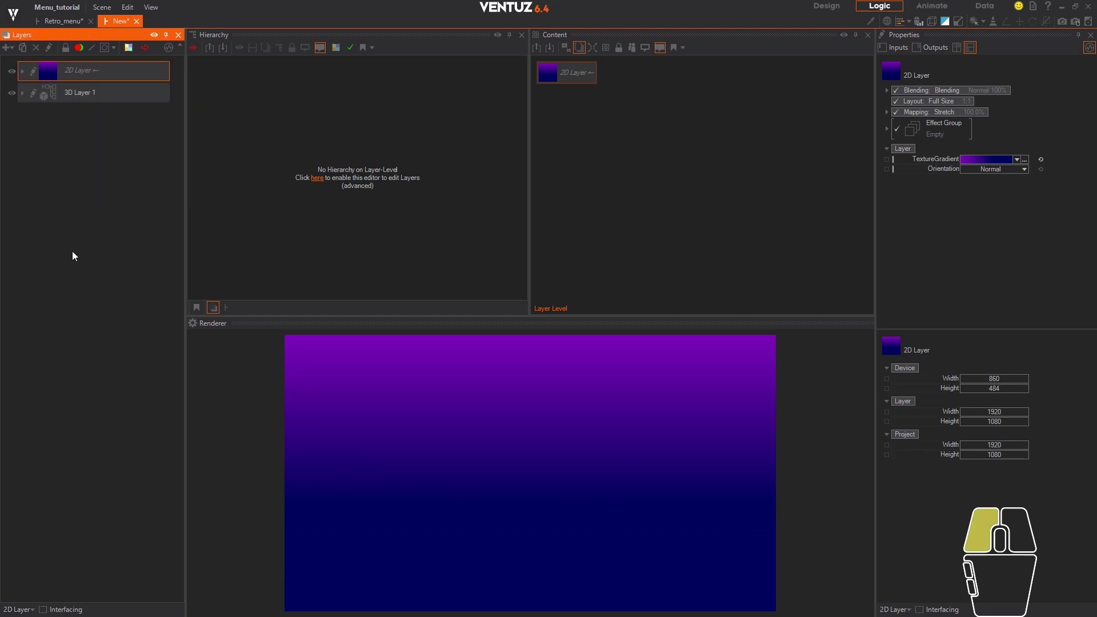
- Rename the 3D layer as Background
{"action": "left_click", "coordinate": [77, 91]}
{"action": "left_click", "coordinate": [84, 90]}
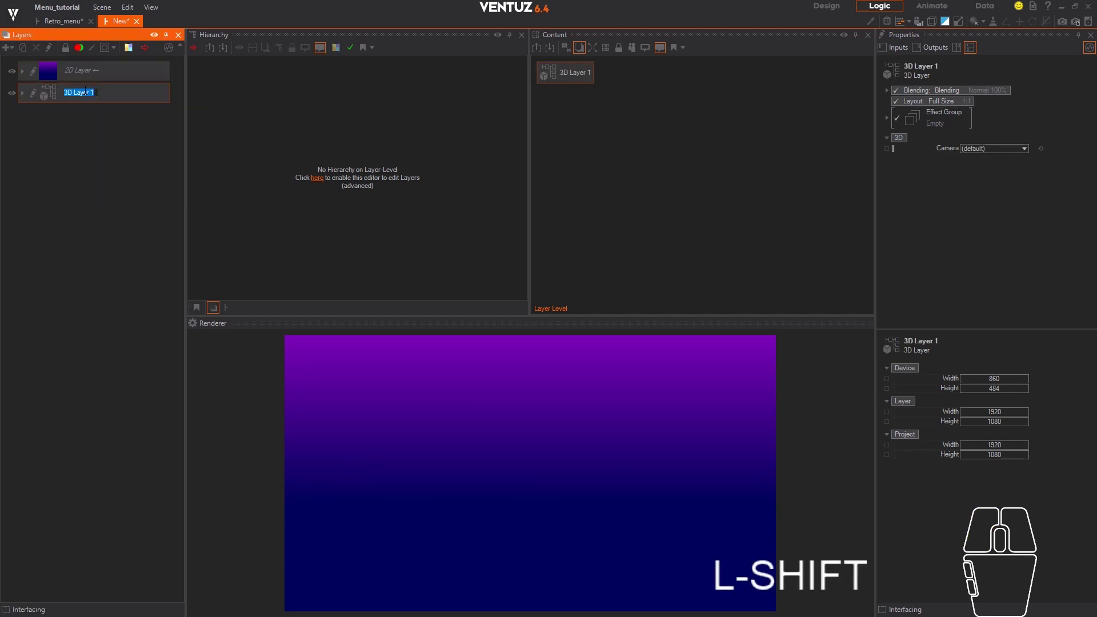
{"action": "type", "text": "Backr"}
{"action": "key", "text": "BackSpace"}
{"action": "type", "text": "g"}
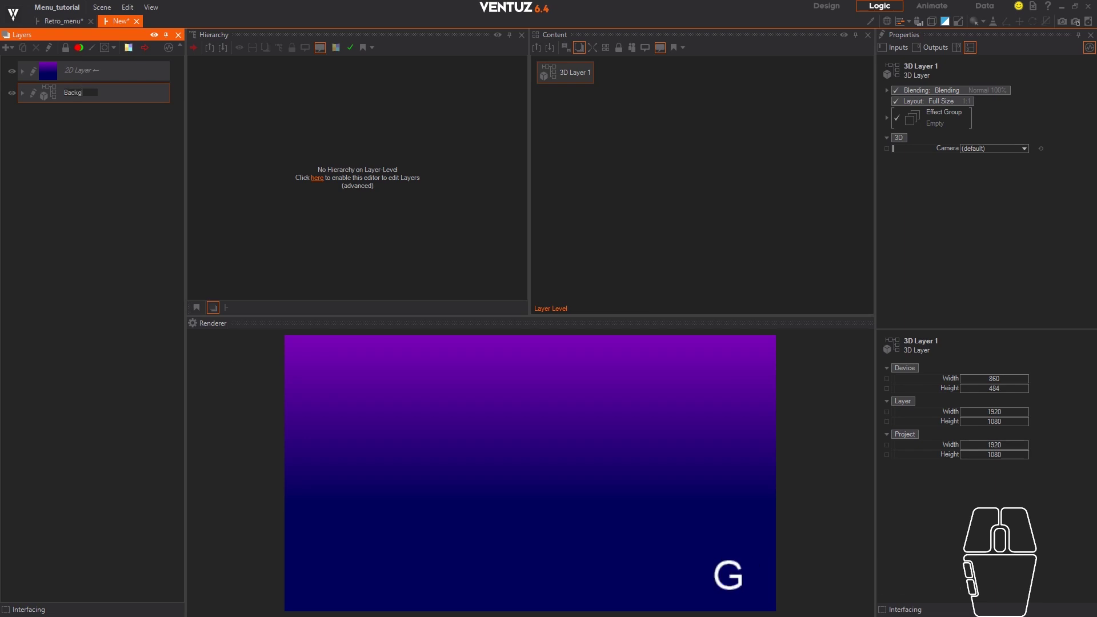
{"action": "type", "text": "round"}
{"action": "key", "text": "Return"}
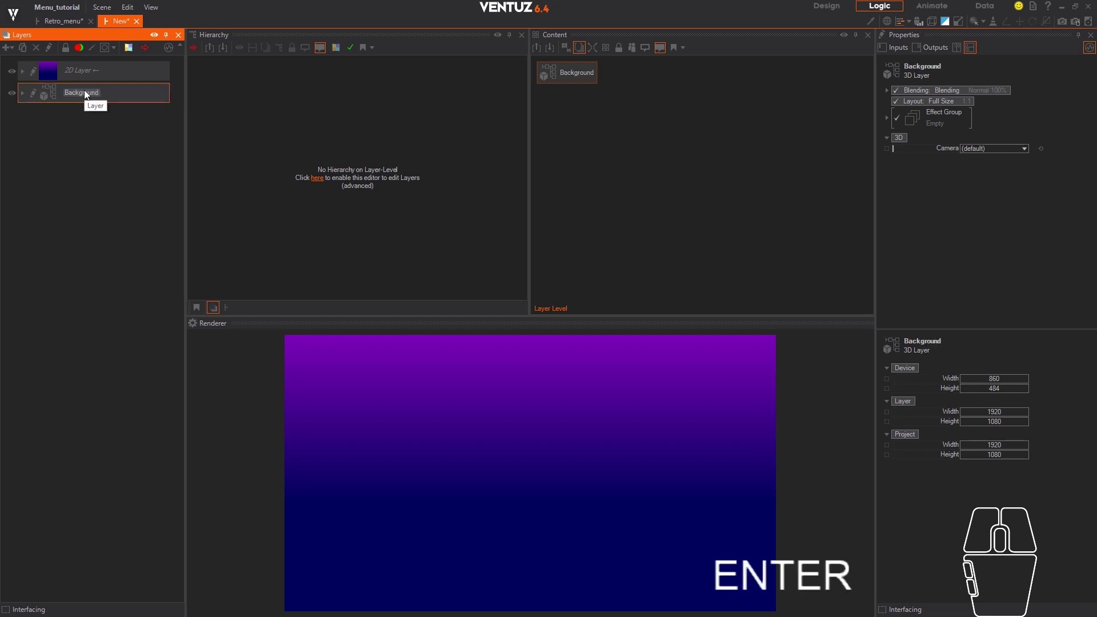
- Open the Background layer for editing and show the project's Menu repository
{"action": "double_click", "coordinate": [36, 93]}
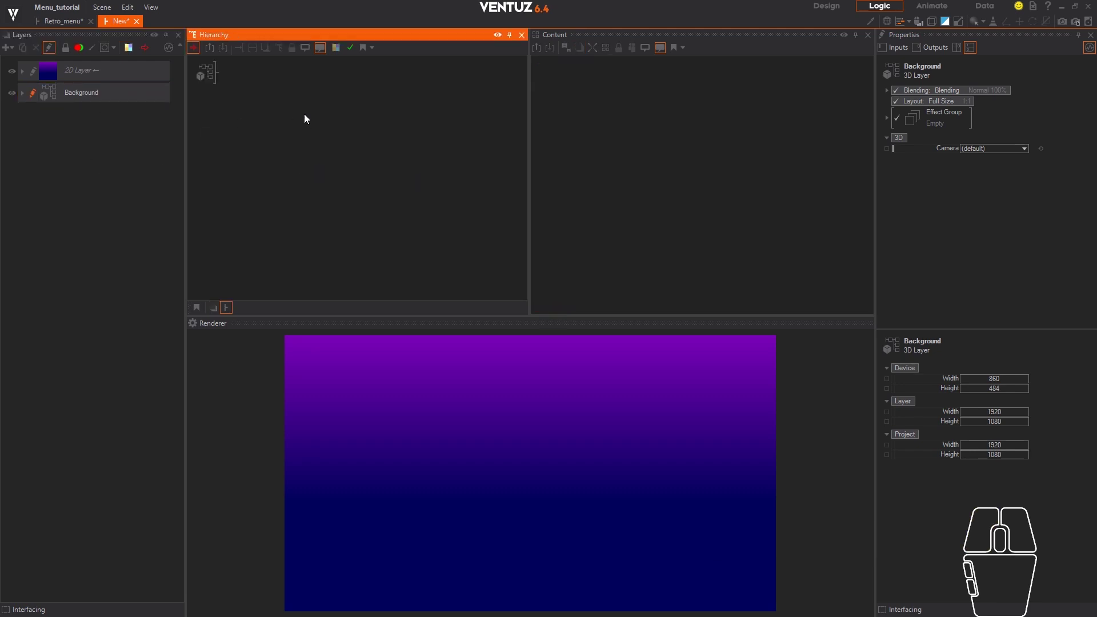
{"action": "left_click", "coordinate": [152, 7]}
{"action": "mouse_move", "coordinate": [188, 211]}
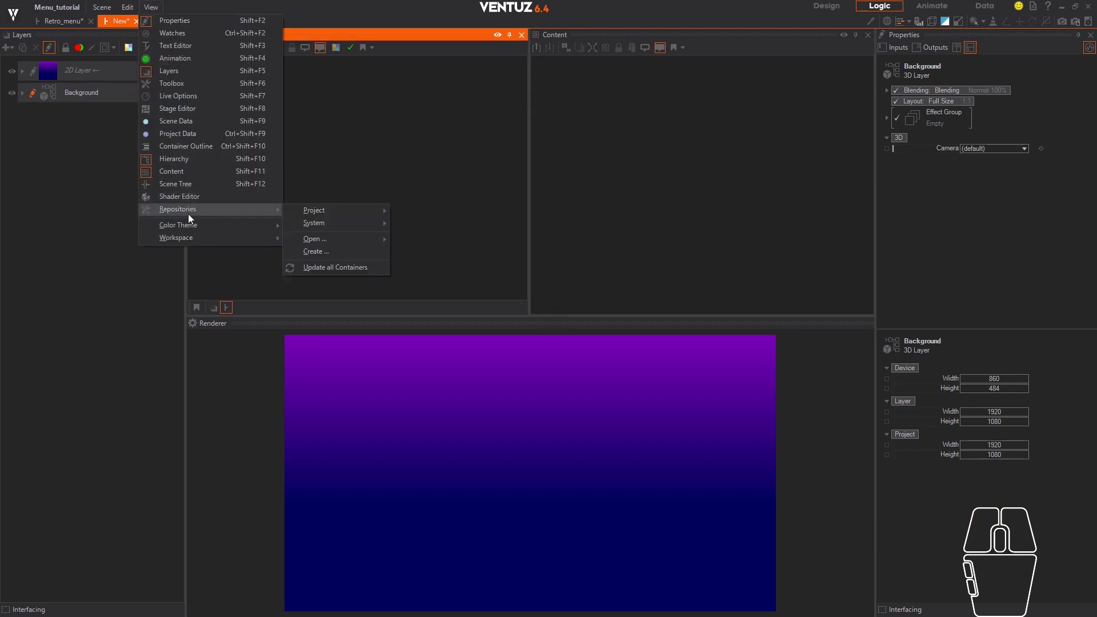
{"action": "mouse_move", "coordinate": [329, 210]}
{"action": "left_click", "coordinate": [429, 211]}
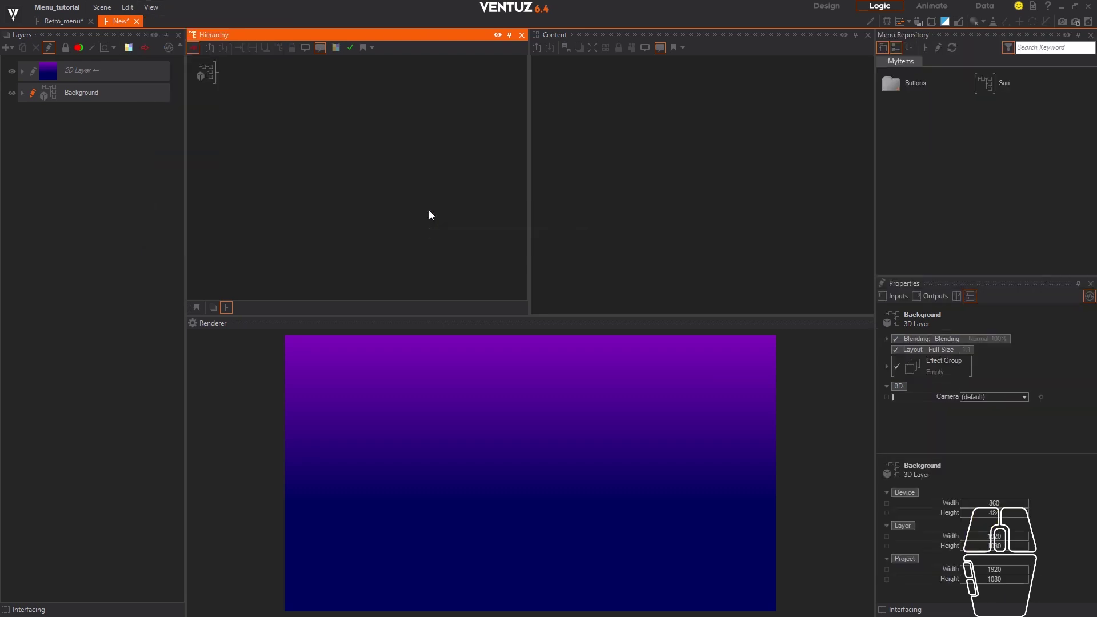
- Insert the Sun container from the Menu repository into the Background layer
{"action": "left_click", "coordinate": [970, 140]}
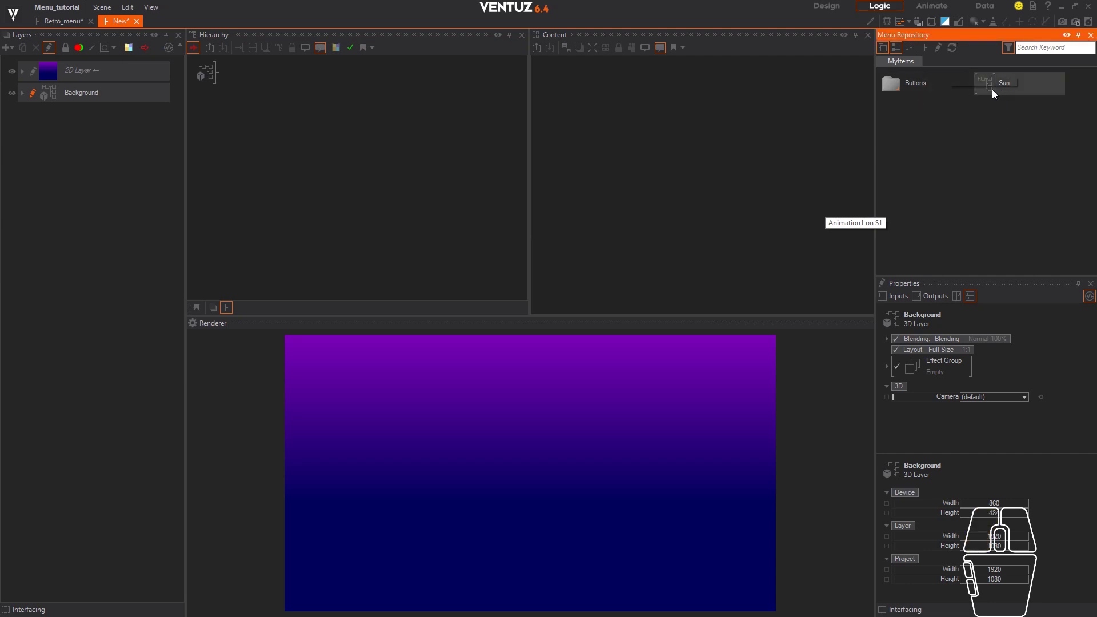
{"action": "left_click_drag", "start_coordinate": [988, 86], "coordinate": [714, 200]}
{"action": "left_click_drag", "start_coordinate": [823, 216], "coordinate": [571, 114]}
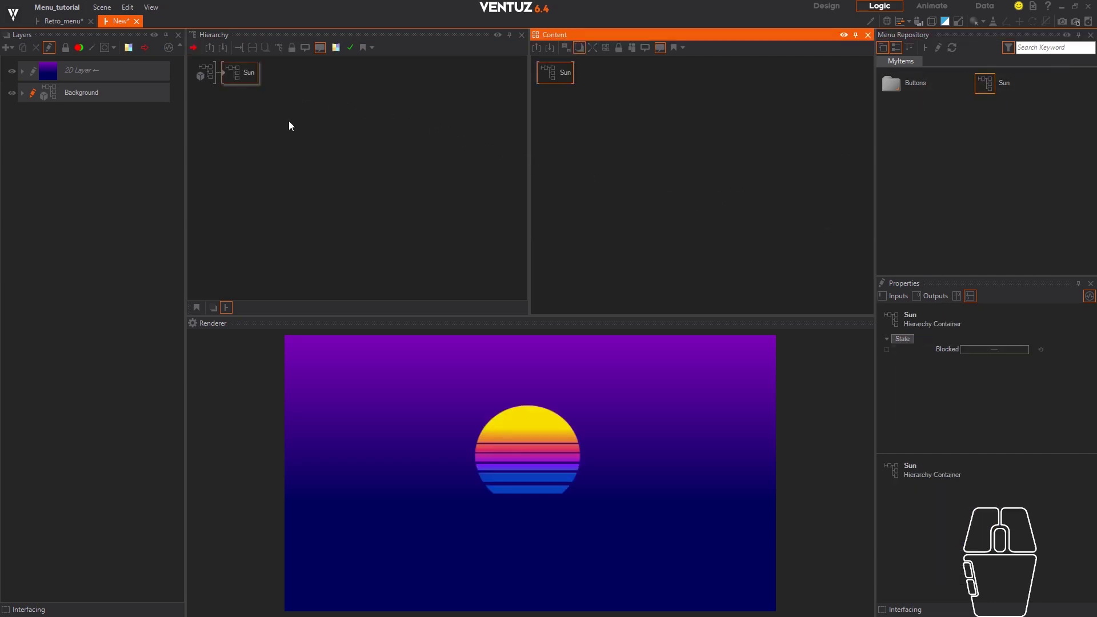
- Add an Axis node below the Sun container in the Background layer's hierarchy
{"action": "left_click", "coordinate": [347, 138]}
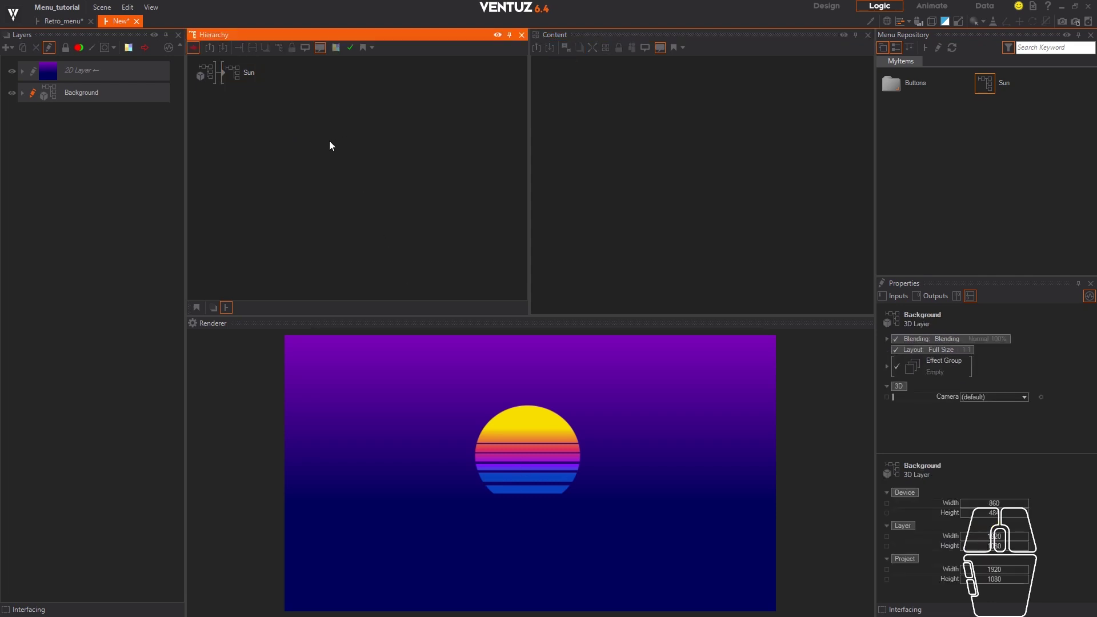
{"action": "key", "text": "space"}
{"action": "type", "text": "ax"}
{"action": "left_click", "coordinate": [297, 175]}
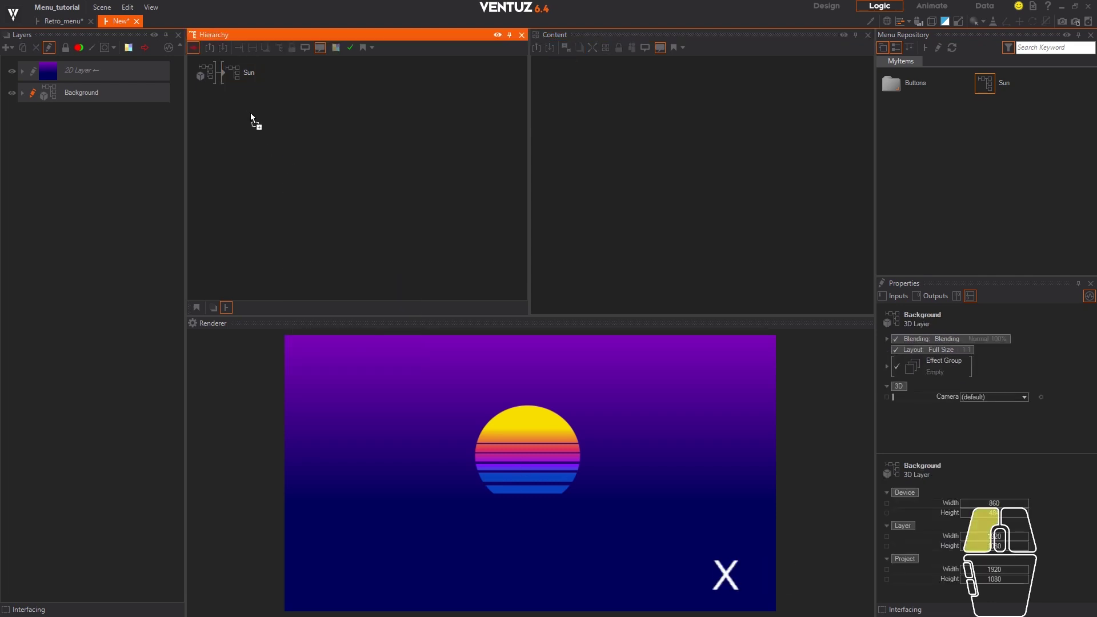
{"action": "left_click", "coordinate": [238, 87]}
- Attach a Material node to the Axis and a Rectangle to that Material
{"action": "key", "text": "space"}
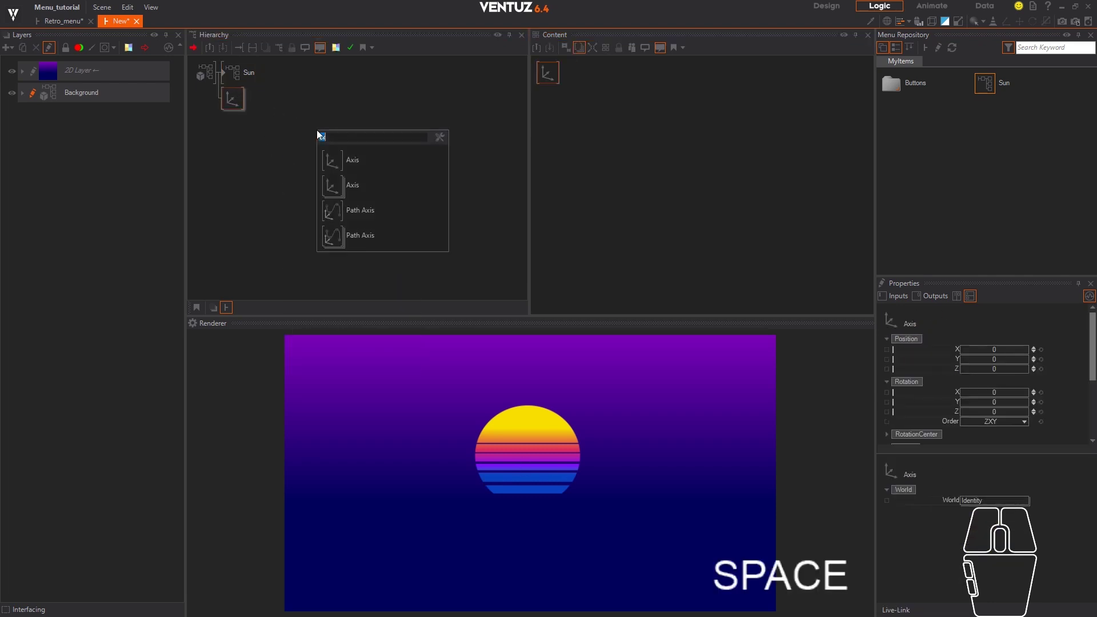
{"action": "type", "text": "sound"}
{"action": "left_click", "coordinate": [371, 183]}
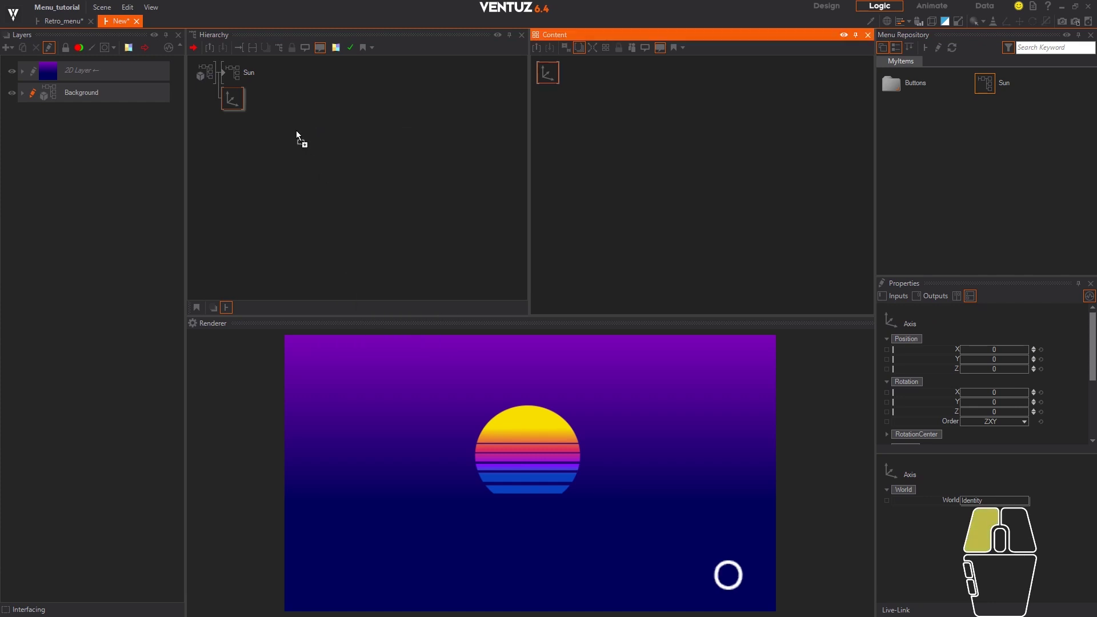
{"action": "left_click", "coordinate": [266, 98]}
{"action": "key", "text": "space"}
{"action": "type", "text": "re"}
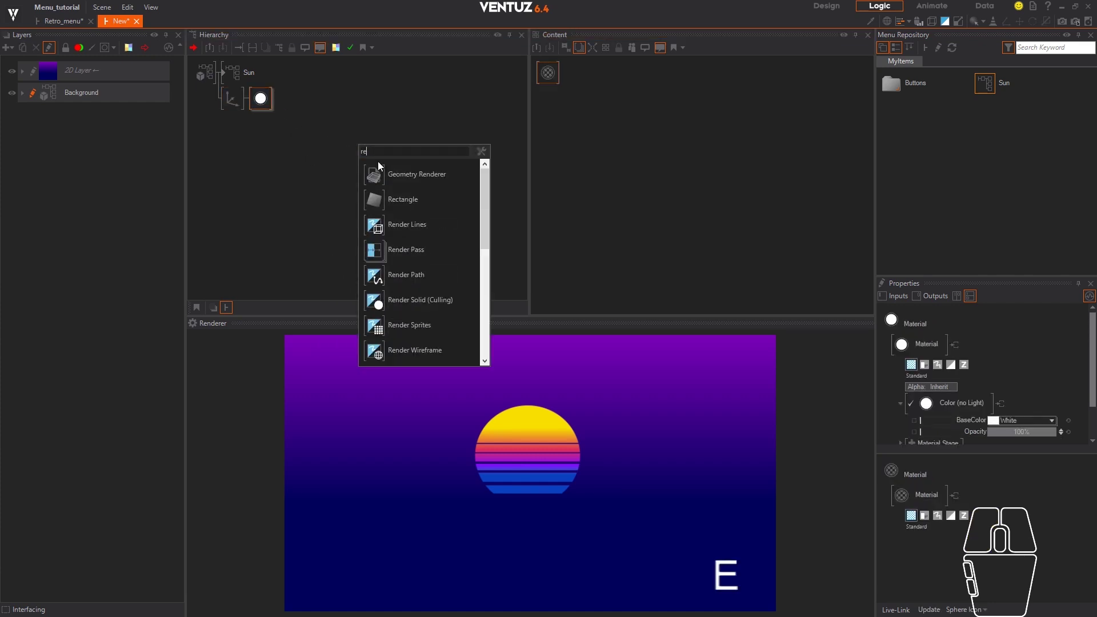
{"action": "left_click", "coordinate": [379, 198]}
{"action": "left_click", "coordinate": [293, 93]}
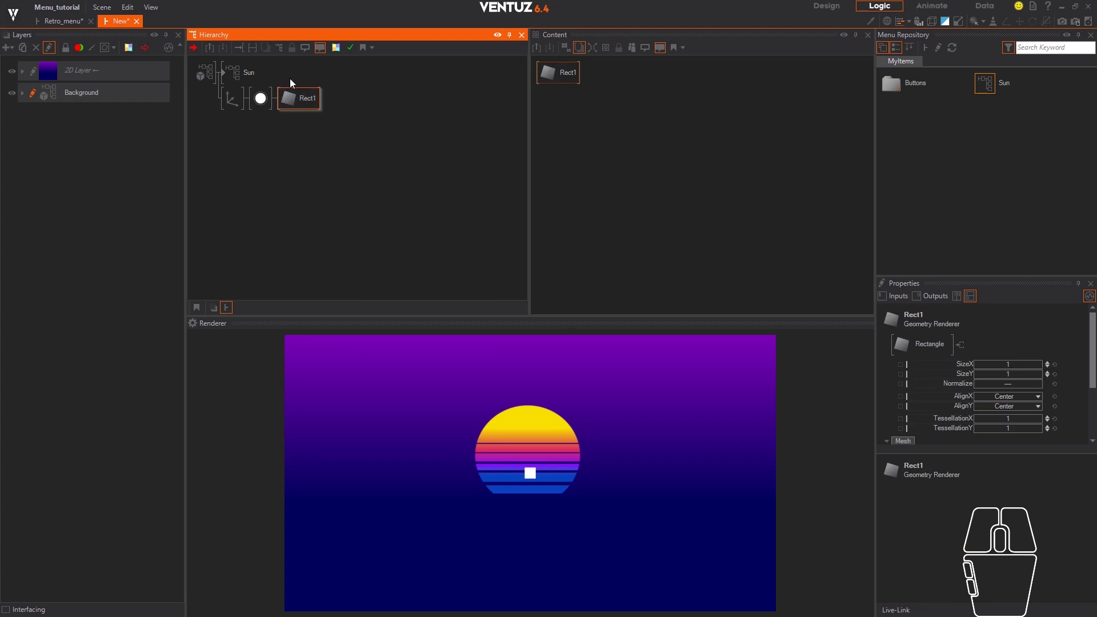
- Close the Menu repository and add a Base texture stage to the rectangle's Material
{"action": "left_click", "coordinate": [261, 99]}
{"action": "left_click", "coordinate": [433, 272]}
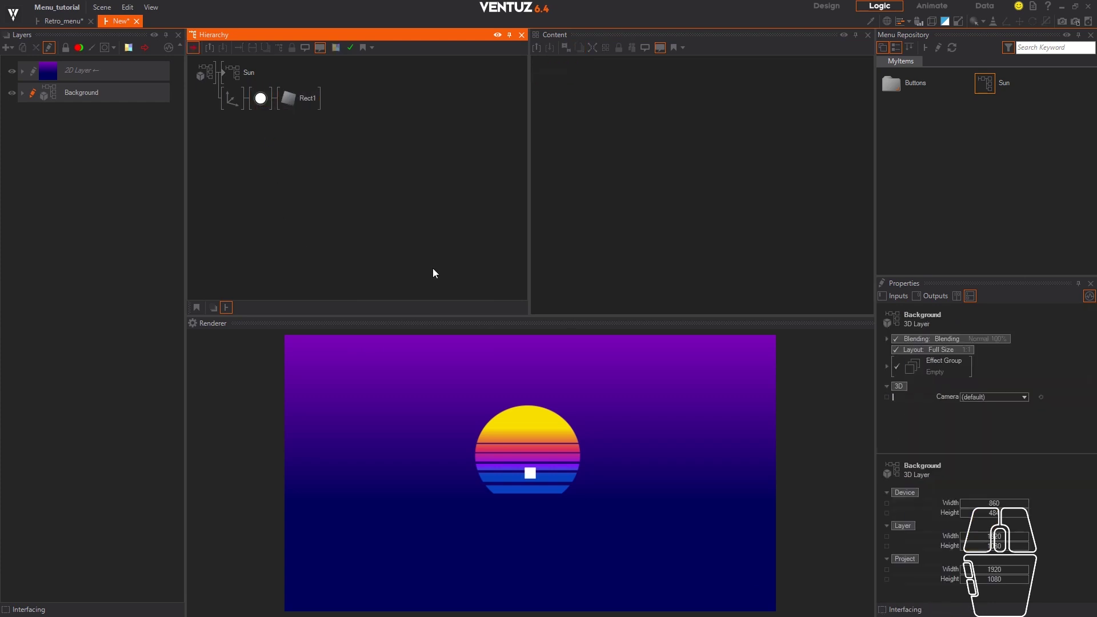
{"action": "left_click", "coordinate": [260, 99]}
{"action": "left_click", "coordinate": [1090, 35]}
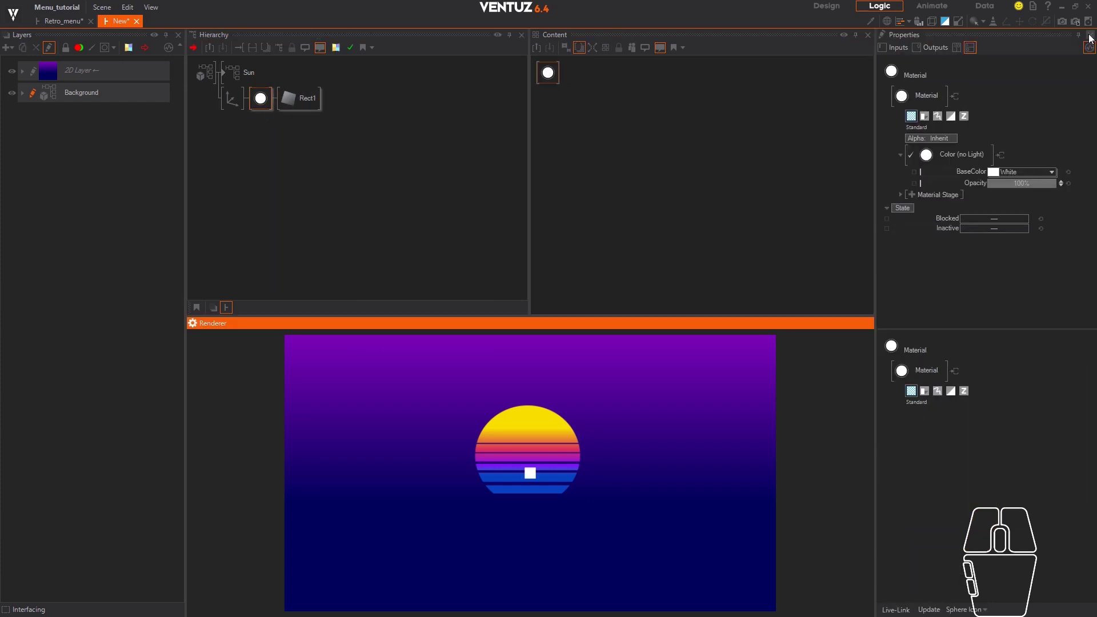
{"action": "left_click", "coordinate": [912, 195]}
{"action": "mouse_move", "coordinate": [898, 202]}
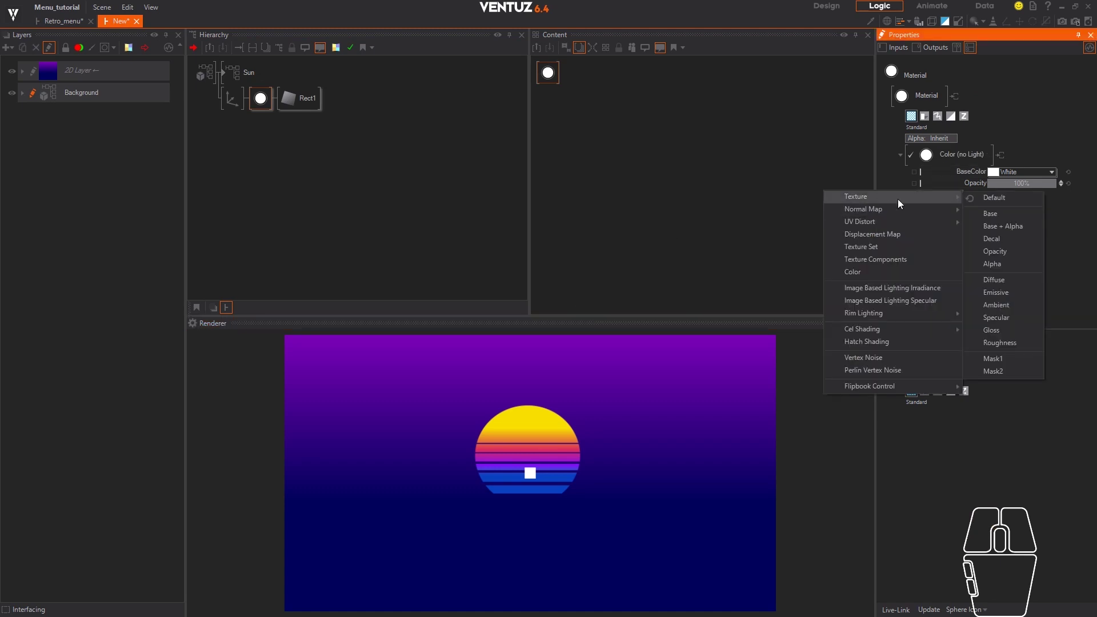
{"action": "left_click", "coordinate": [1008, 215]}
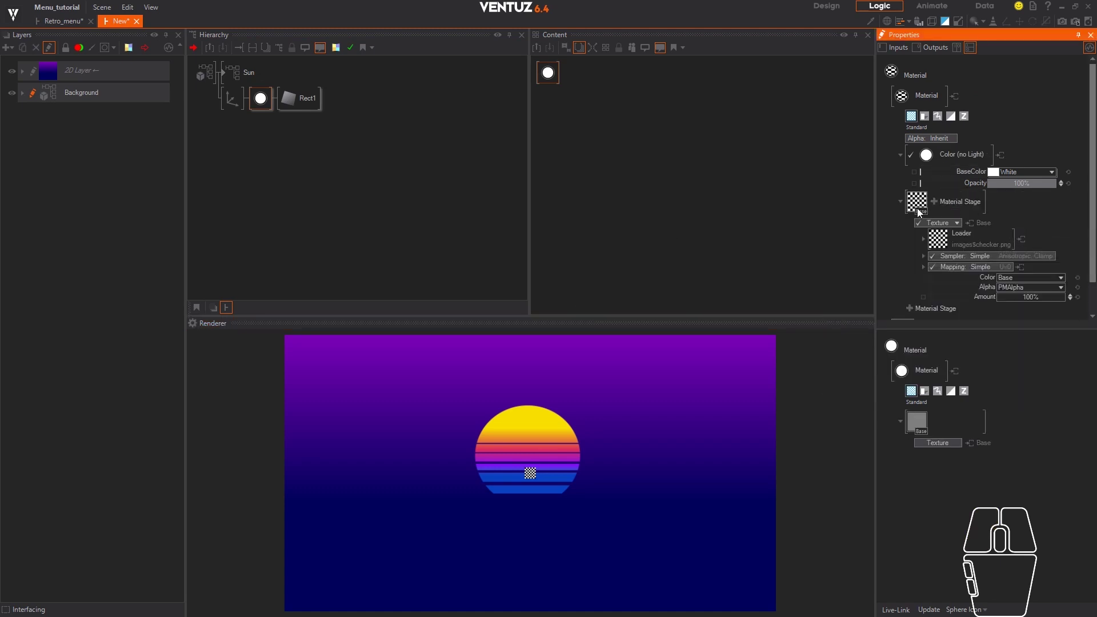
- Load palm-trees-silhouette-png-2.png as the Material's base texture
{"action": "left_click", "coordinate": [956, 223]}
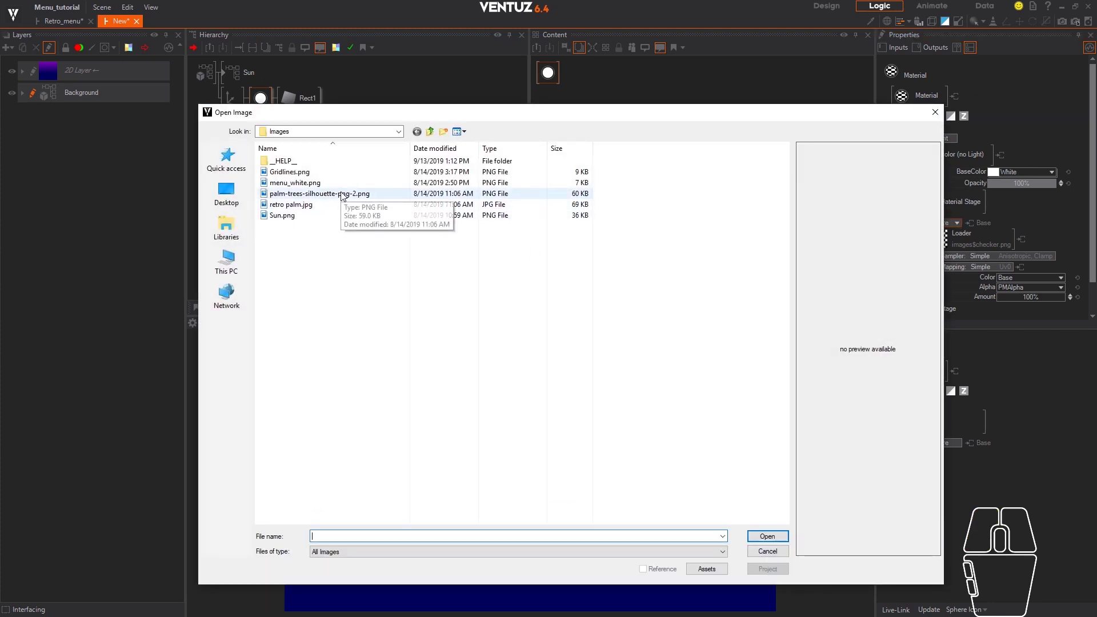
{"action": "left_click", "coordinate": [341, 194]}
{"action": "left_click", "coordinate": [767, 536]}
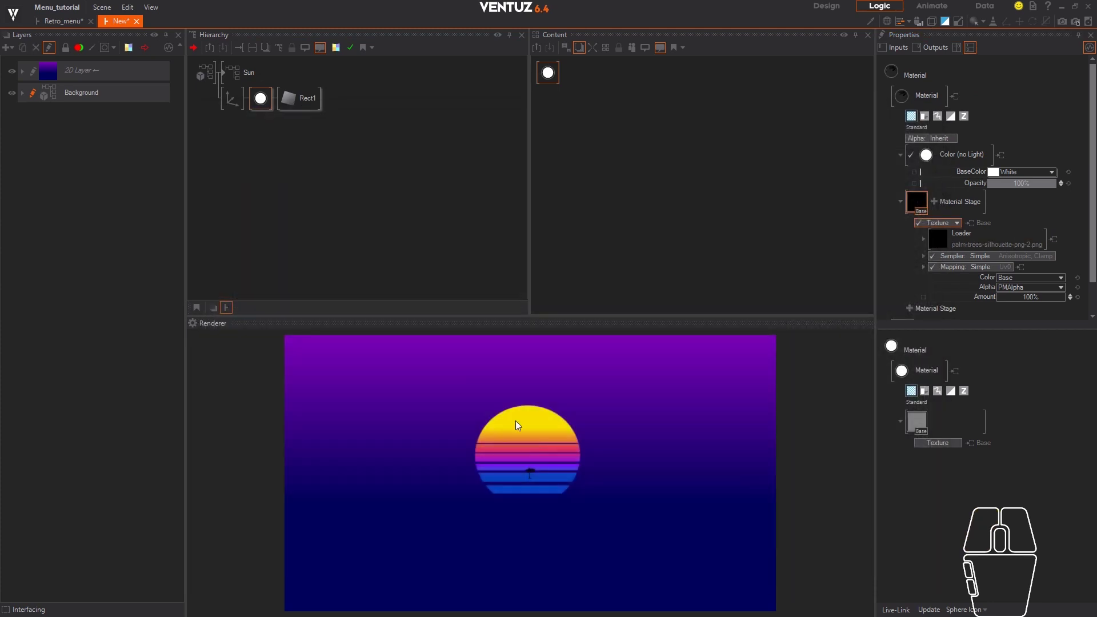
- Scale the palm's Axis to X 1.05, Y 1.56 with scaling factor 3.36, and position it at X 0.59, Y 0.71
{"action": "left_click", "coordinate": [232, 98]}
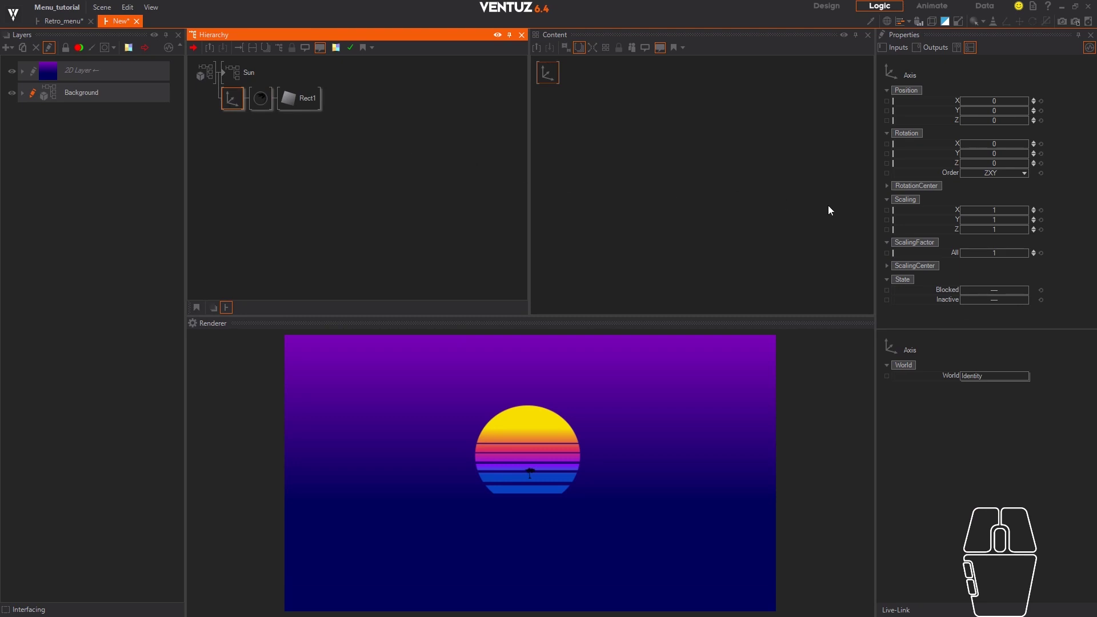
{"action": "left_click_drag", "start_coordinate": [989, 252], "coordinate": [994, 210], "text": "ctrl"}
{"action": "scroll", "coordinate": [993, 252], "scroll_direction": "up", "scroll_amount": 2, "text": "ctrl"}
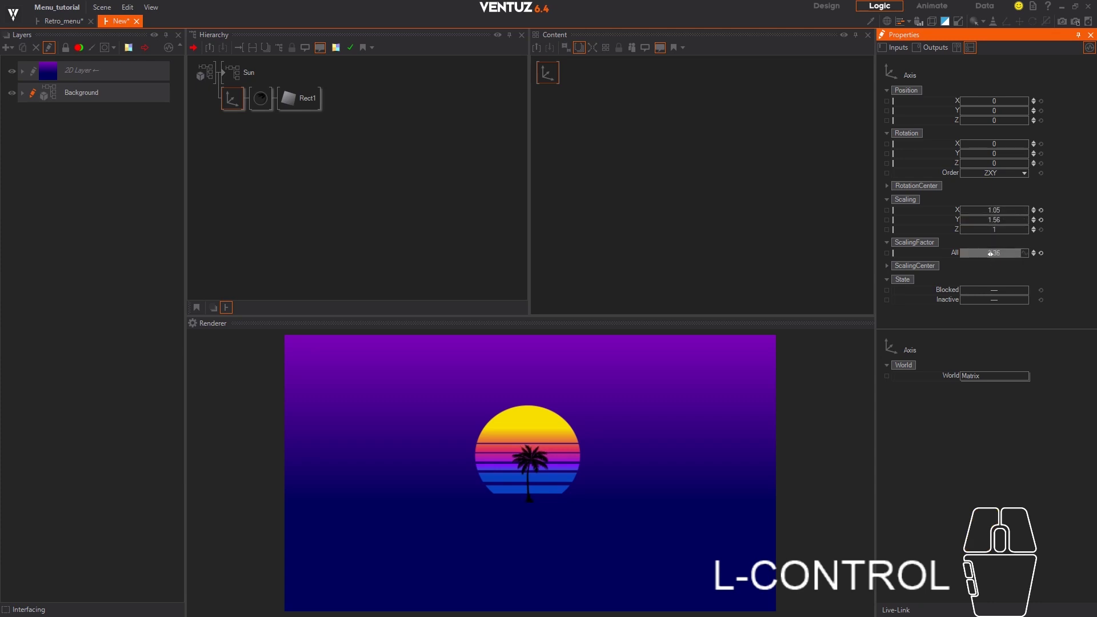
{"action": "mouse_move", "coordinate": [997, 110]}
{"action": "left_mouse_down", "text": "ctrl"}
{"action": "mouse_move", "coordinate": [1022, 104]}
{"action": "mouse_move", "coordinate": [1006, 111]}
{"action": "left_mouse_up", "text": "ctrl"}
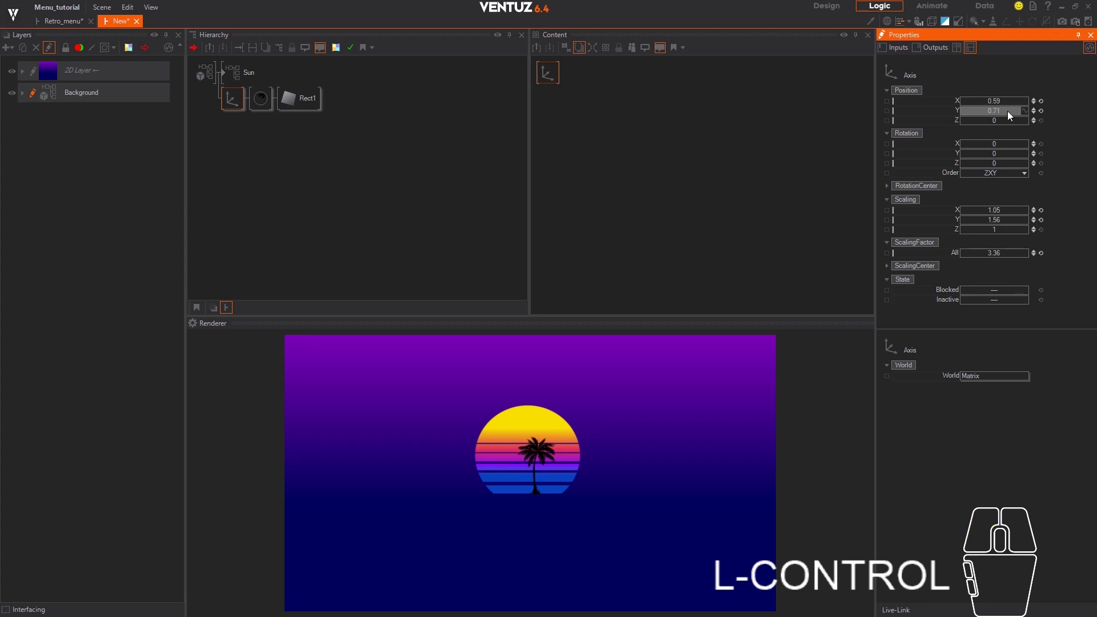
- Duplicate the palm tree's Axis branch below the original and set the copy's Y rotation to -180
{"action": "left_click", "coordinate": [322, 197]}
{"action": "left_click", "coordinate": [232, 96]}
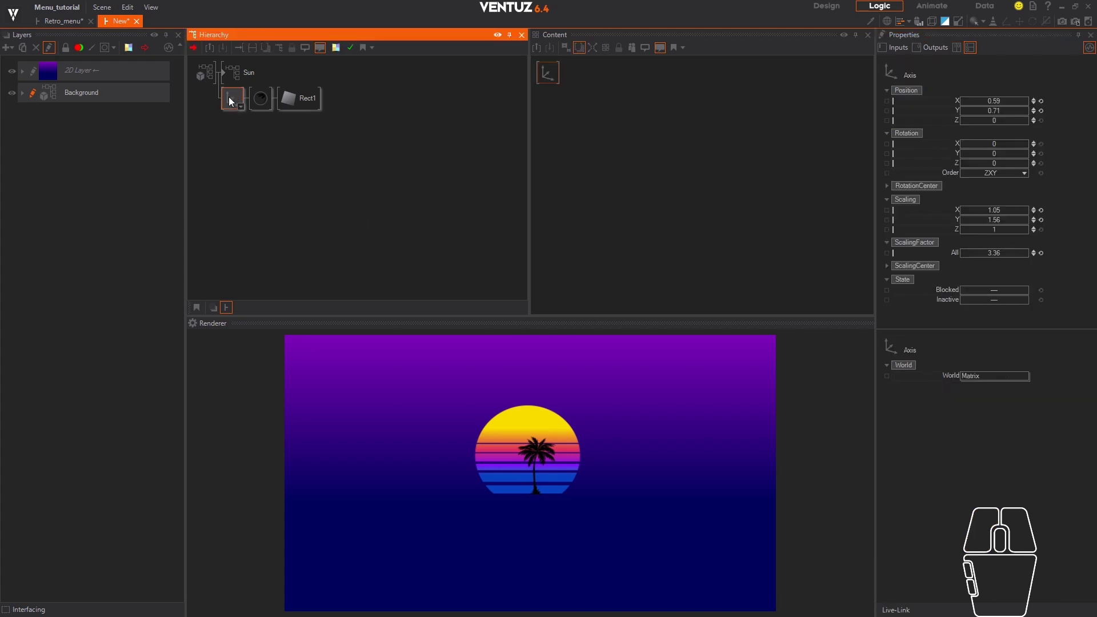
{"action": "left_click_drag", "start_coordinate": [228, 97], "coordinate": [231, 108], "text": "ctrl"}
{"action": "left_click", "coordinate": [228, 123]}
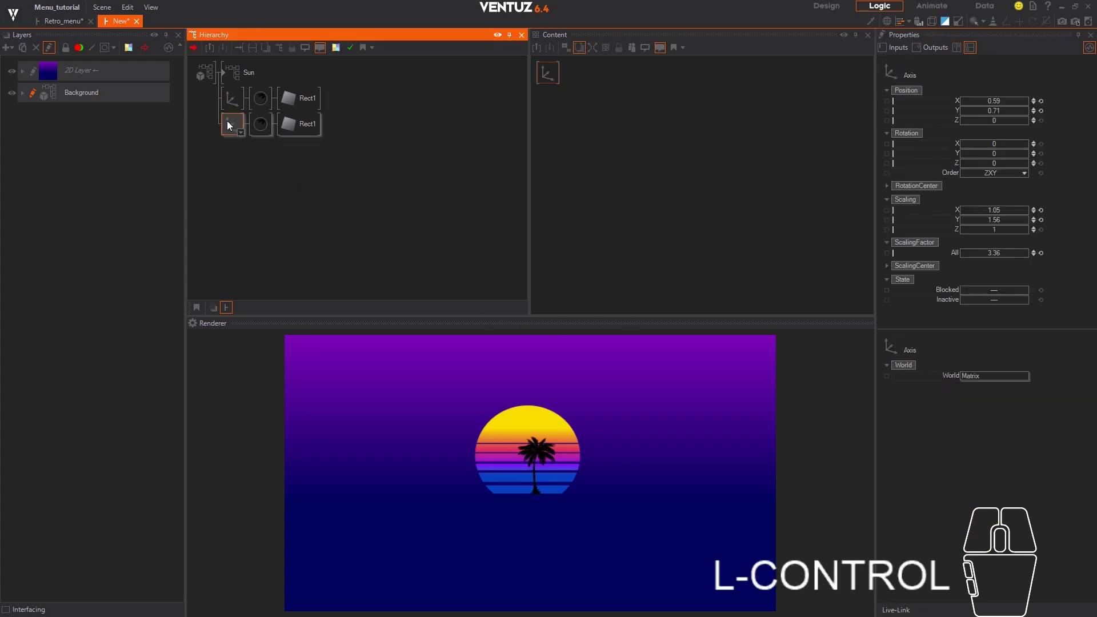
{"action": "left_click", "coordinate": [994, 153]}
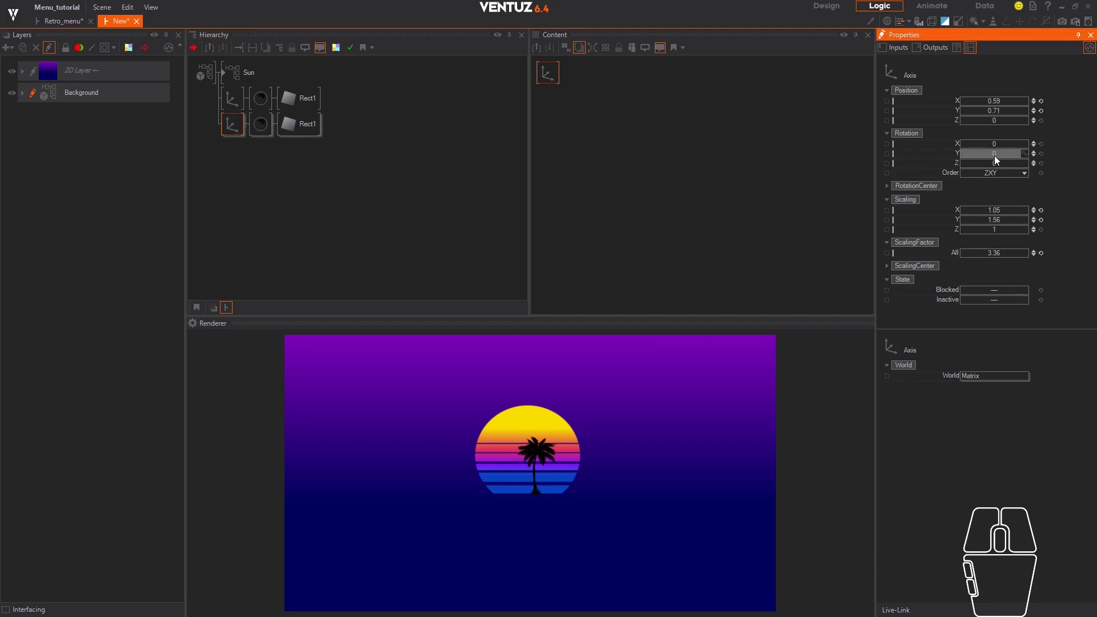
{"action": "type", "text": "-180"}
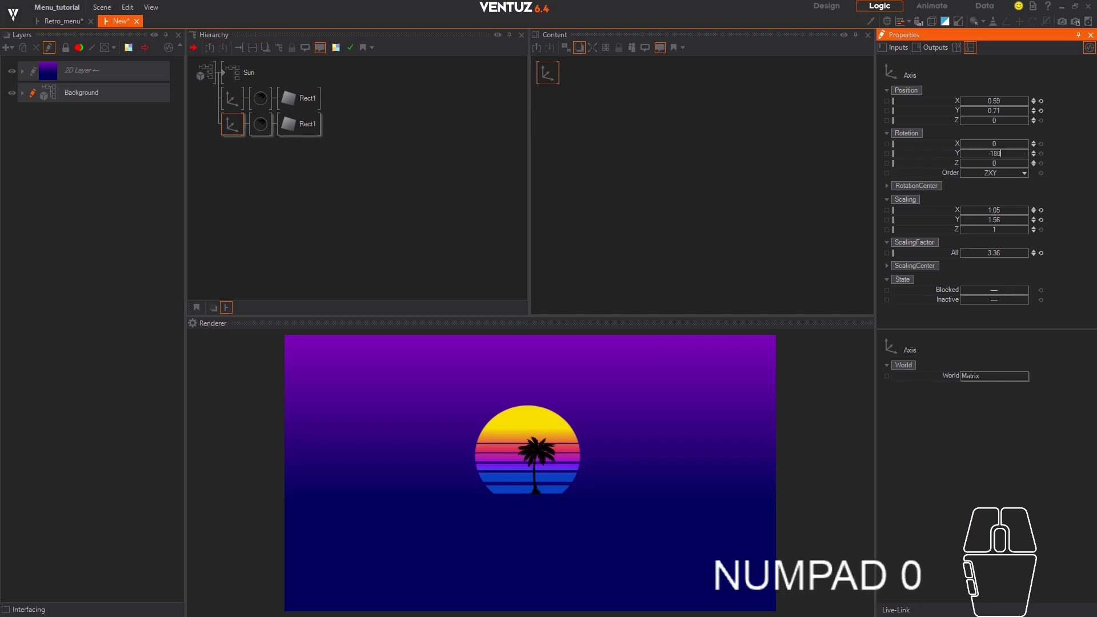
{"action": "key", "text": "Return"}
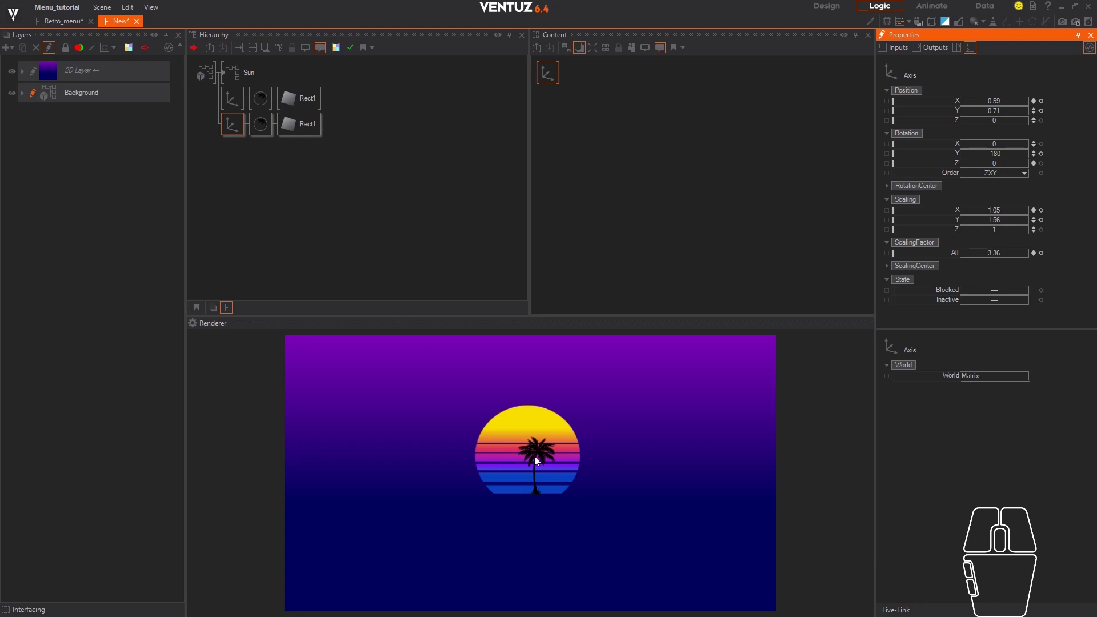
- Insert a Render Solid (Culling) node between the copied palm's Axis and Material, with Culling set to None
{"action": "left_click", "coordinate": [282, 196]}
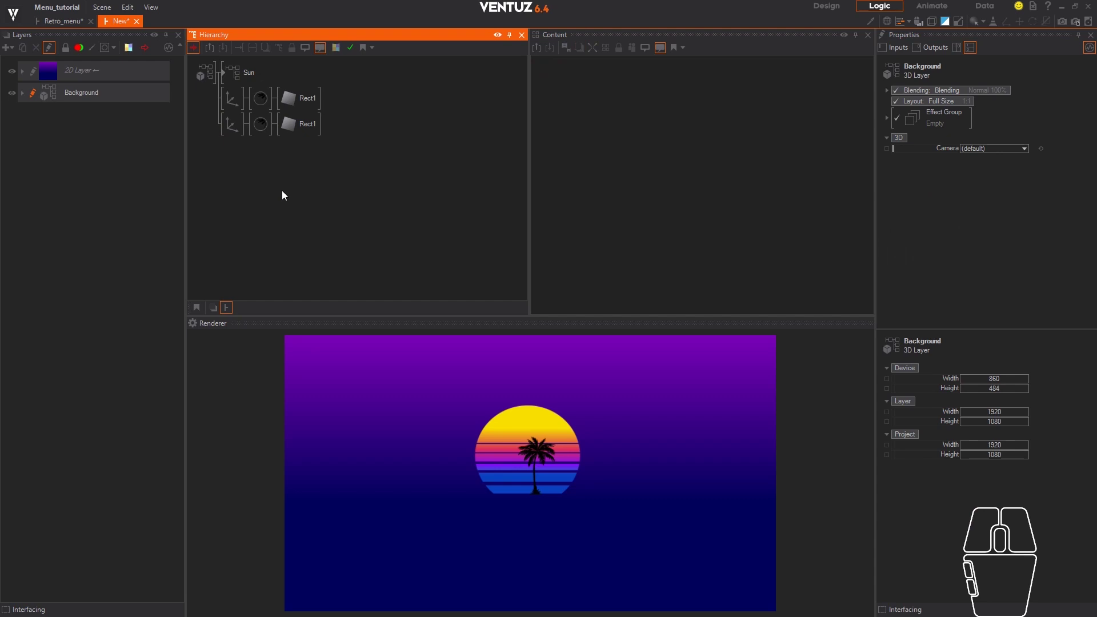
{"action": "key", "text": "space"}
{"action": "type", "text": "cul"}
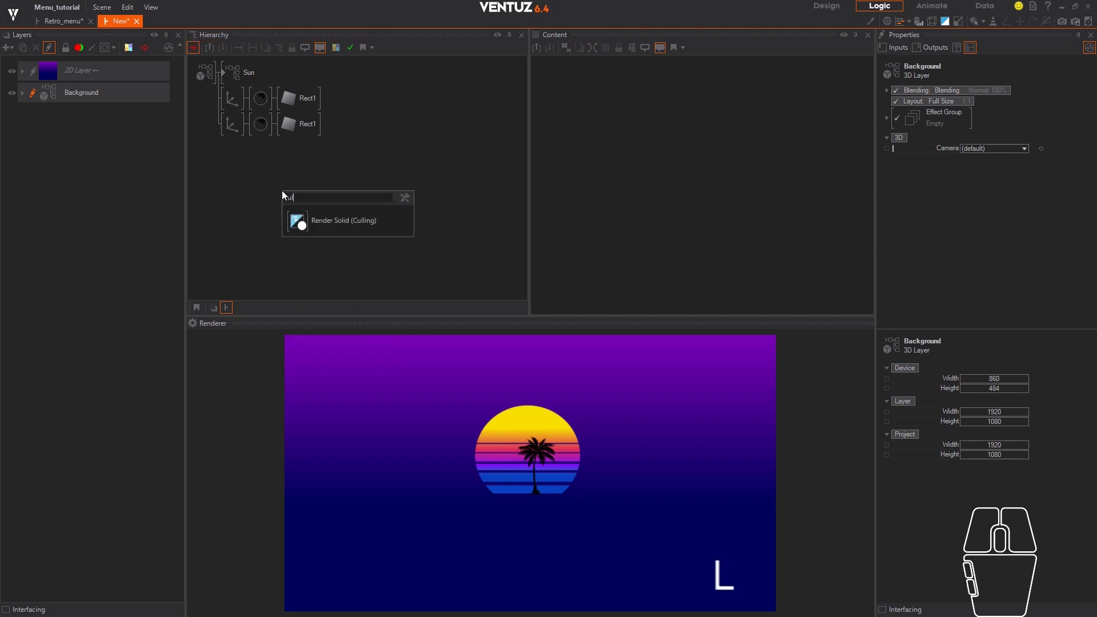
{"action": "left_click", "coordinate": [319, 219]}
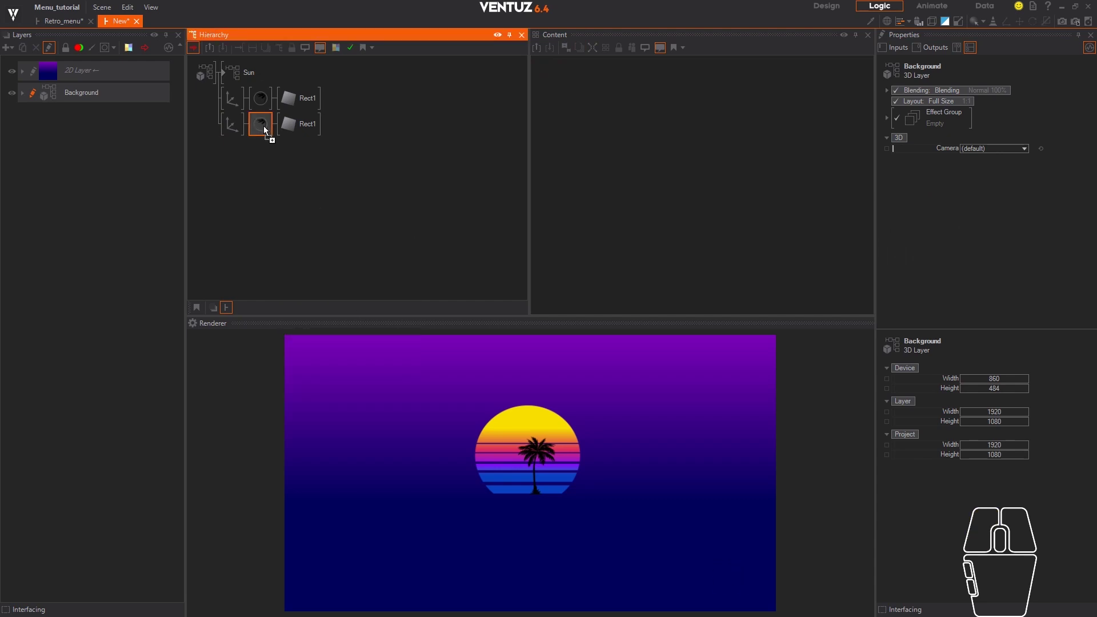
{"action": "left_click", "coordinate": [249, 123]}
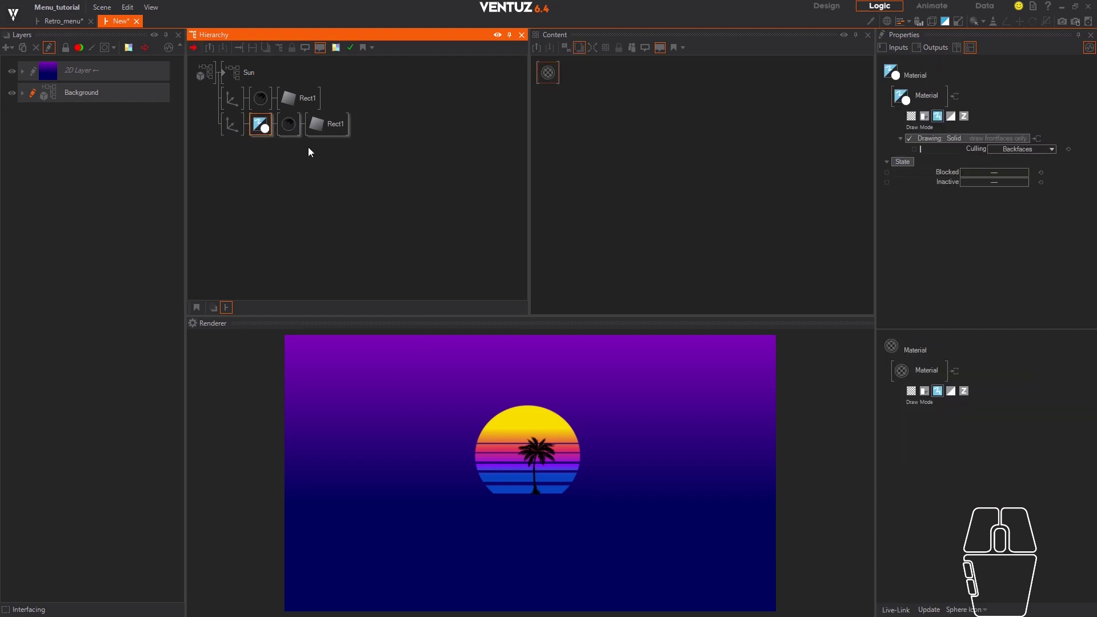
{"action": "left_click", "coordinate": [1051, 151]}
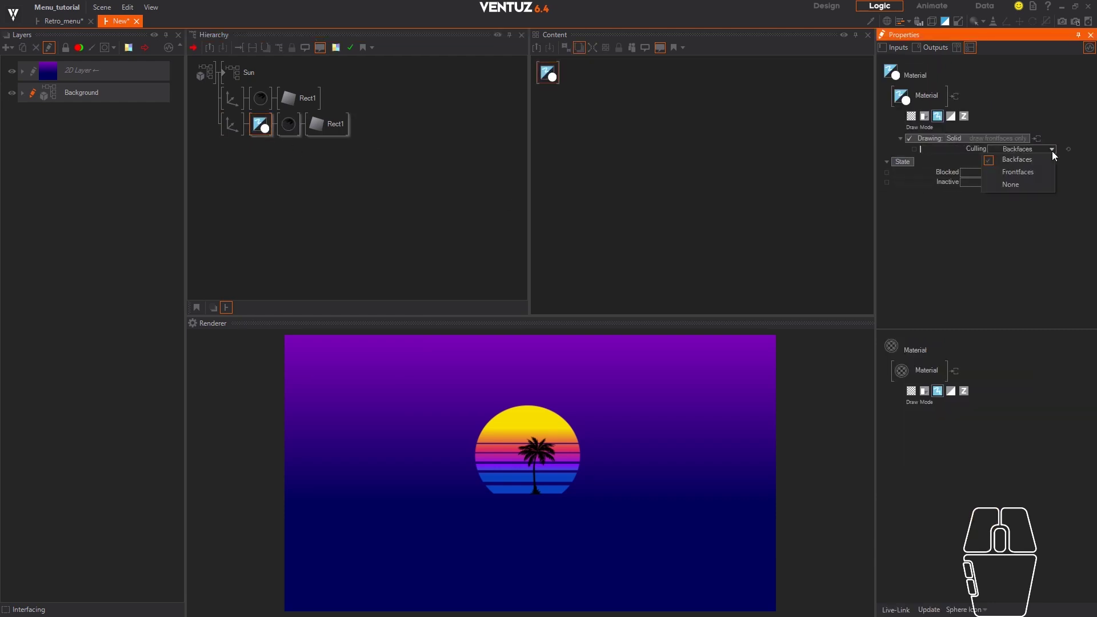
{"action": "left_click", "coordinate": [1024, 187]}
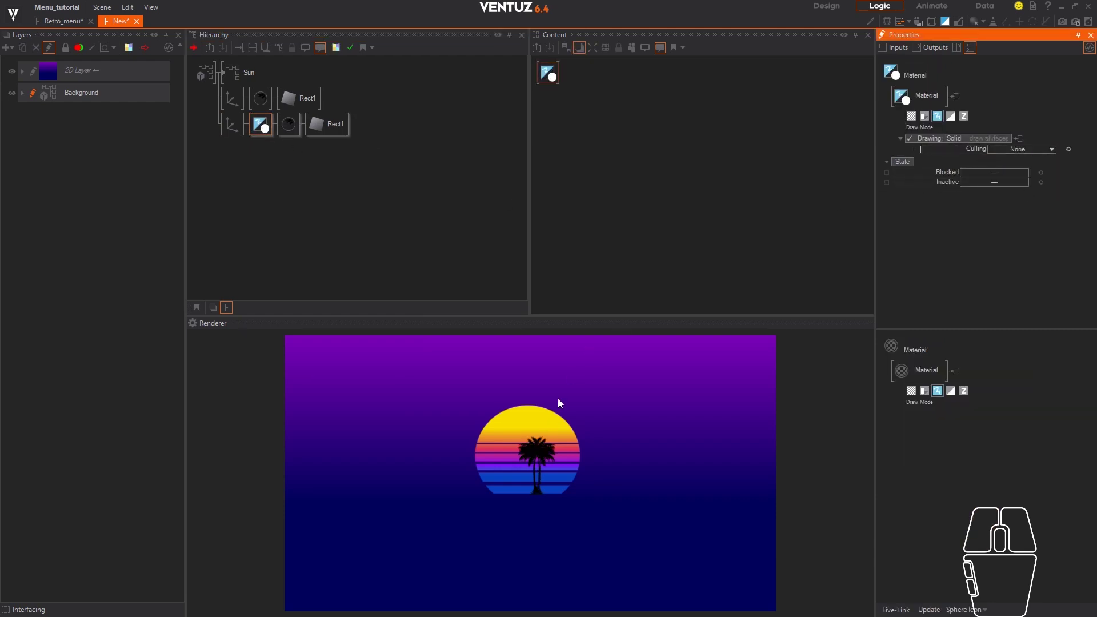
- Set the copied palm's Axis to scaling factor 4.46 and position X -0.68, Y 1.59
{"action": "left_click", "coordinate": [232, 124]}
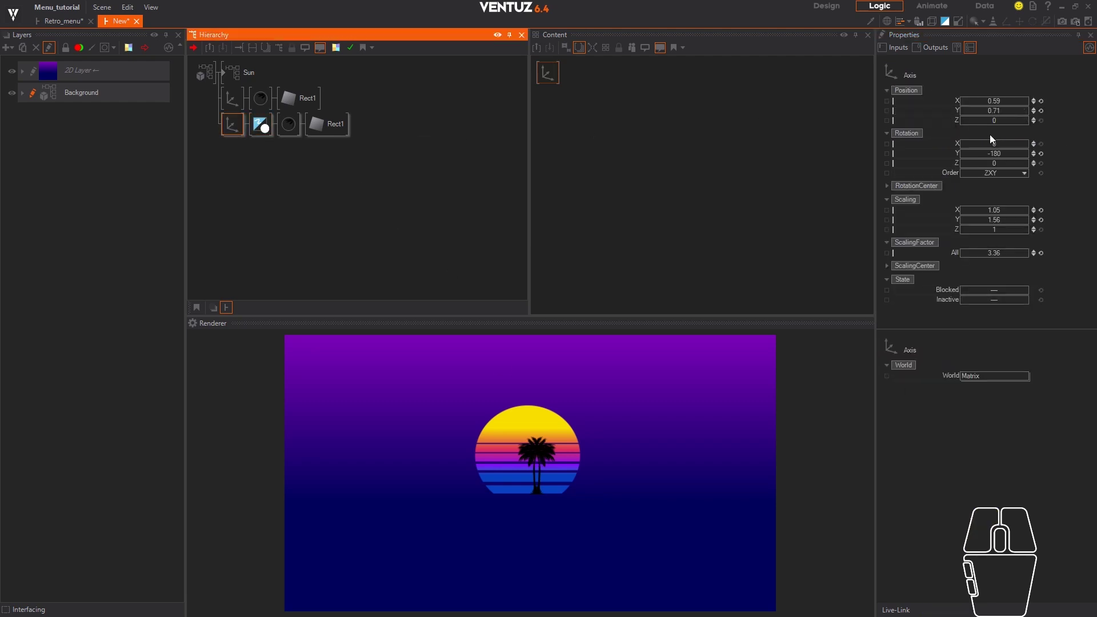
{"action": "left_click_drag", "start_coordinate": [993, 254], "coordinate": [1003, 184], "text": "ctrl"}
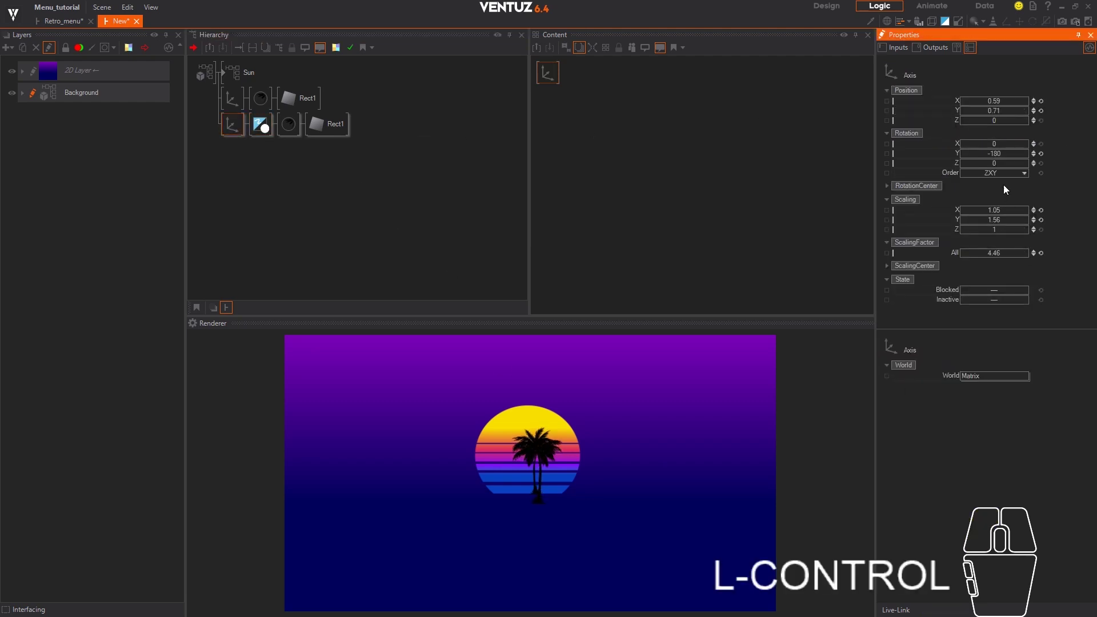
{"action": "left_click_drag", "start_coordinate": [994, 112], "coordinate": [968, 101], "text": "ctrl"}
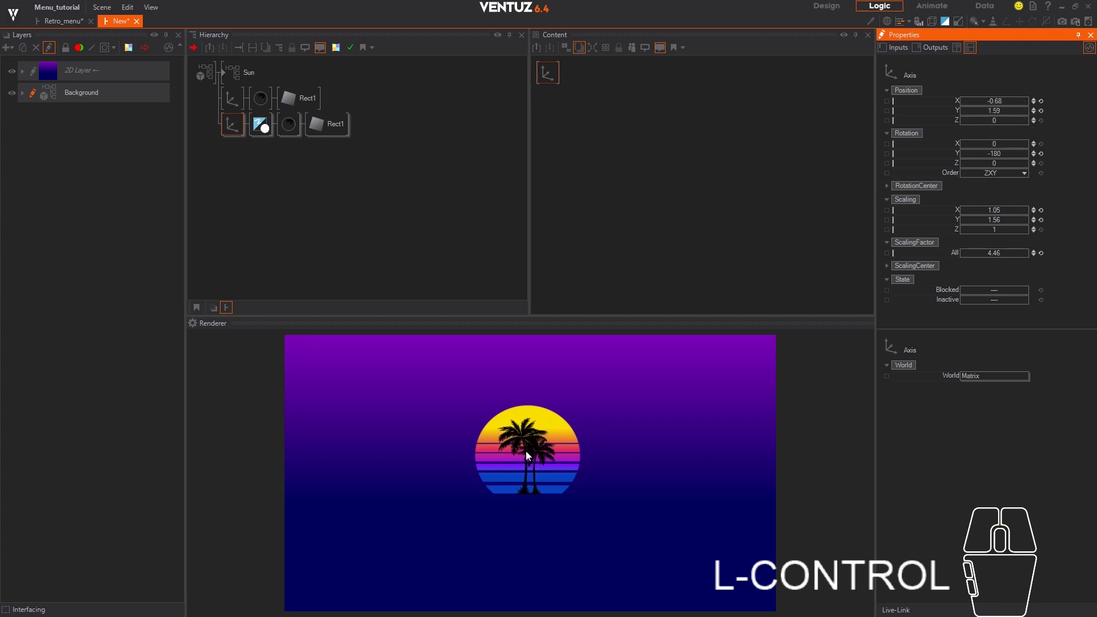
- Insert a Group node ahead of the Sun container so it holds the sun and both palm branches
{"action": "left_click", "coordinate": [242, 184]}
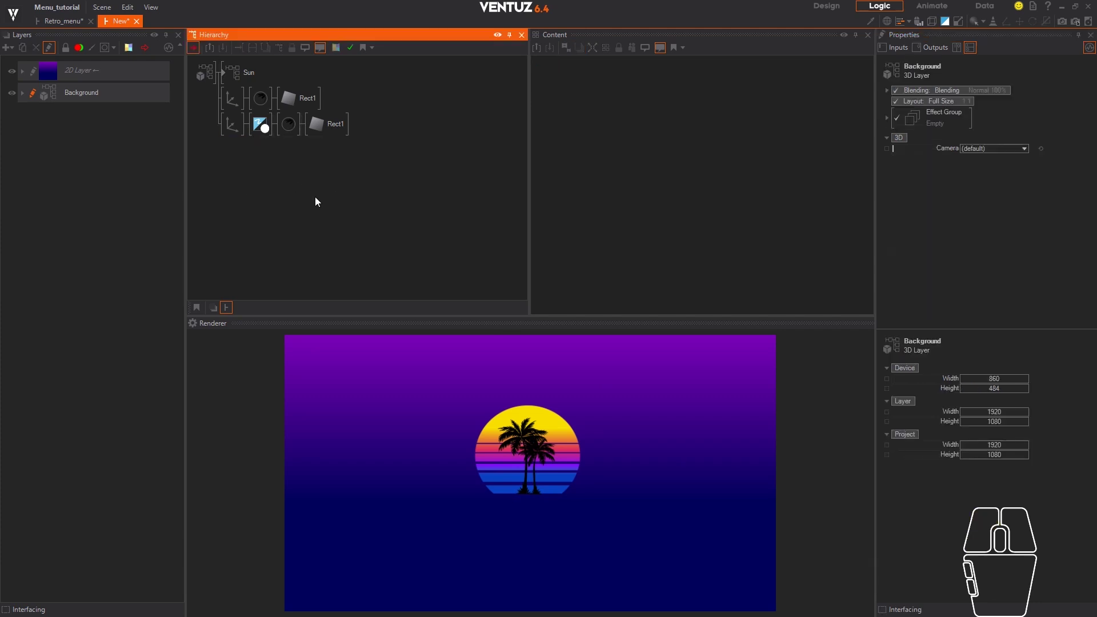
{"action": "key", "text": "space"}
{"action": "type", "text": "grou"}
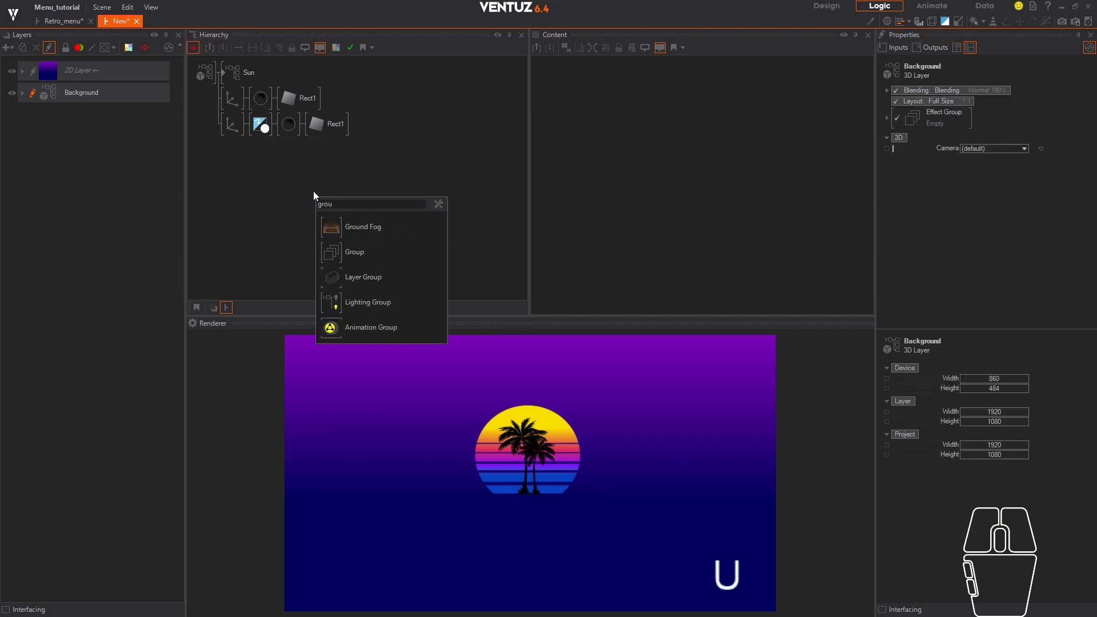
{"action": "left_click", "coordinate": [336, 255]}
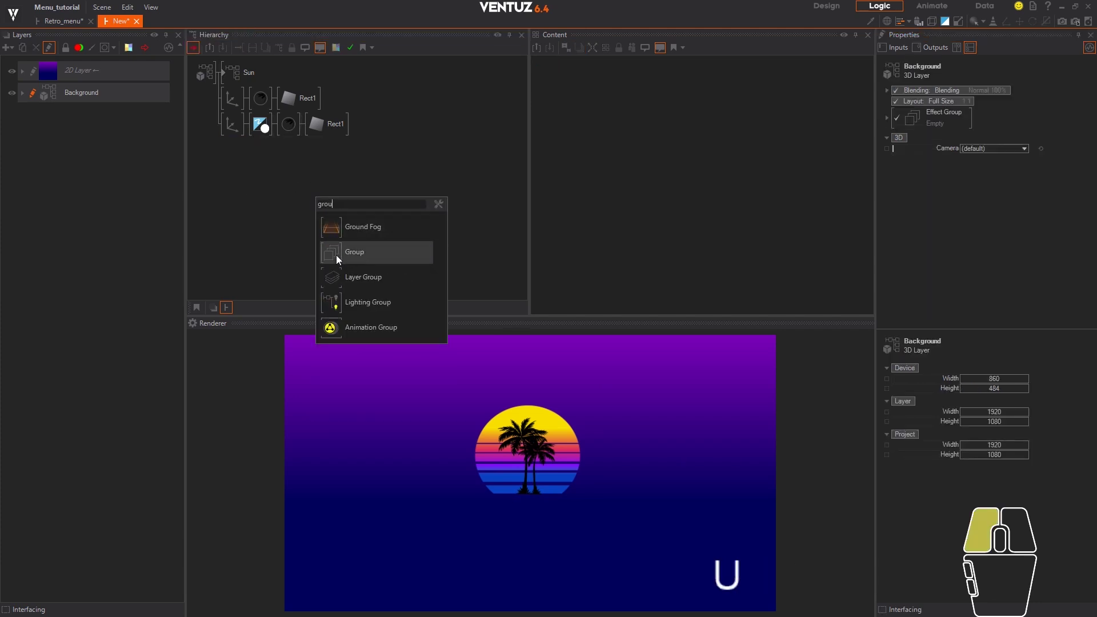
{"action": "left_click", "coordinate": [224, 75]}
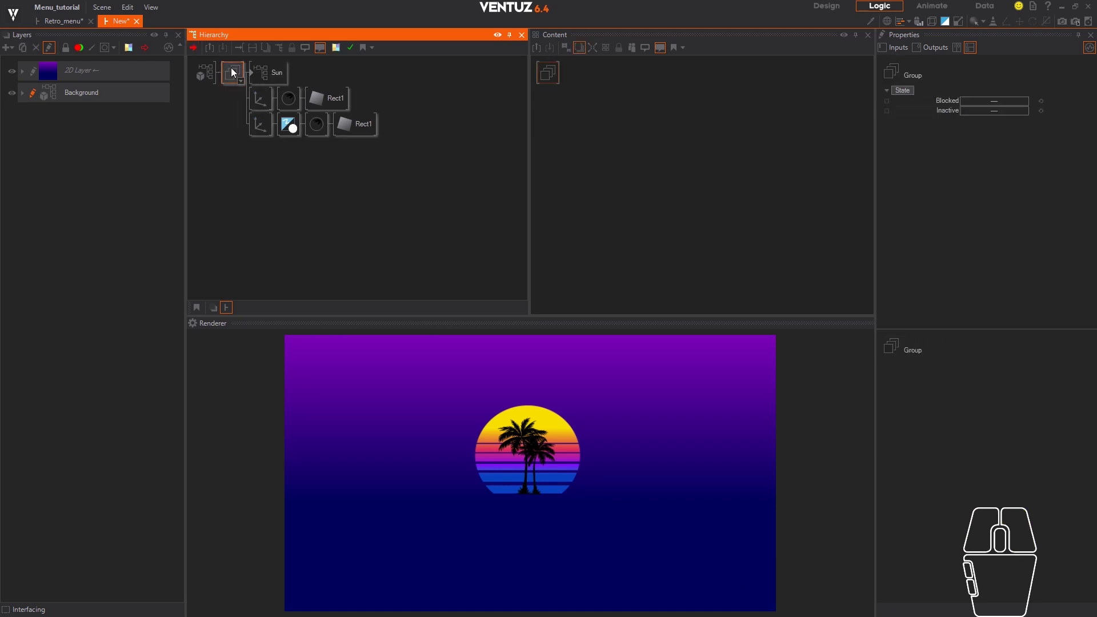
- Collapse the Group and place a linked instance of it directly below the original in the hierarchy
{"action": "double_click", "coordinate": [231, 68]}
{"action": "left_click", "coordinate": [284, 142]}
{"action": "right_click_drag", "start_coordinate": [234, 71], "coordinate": [231, 83]}
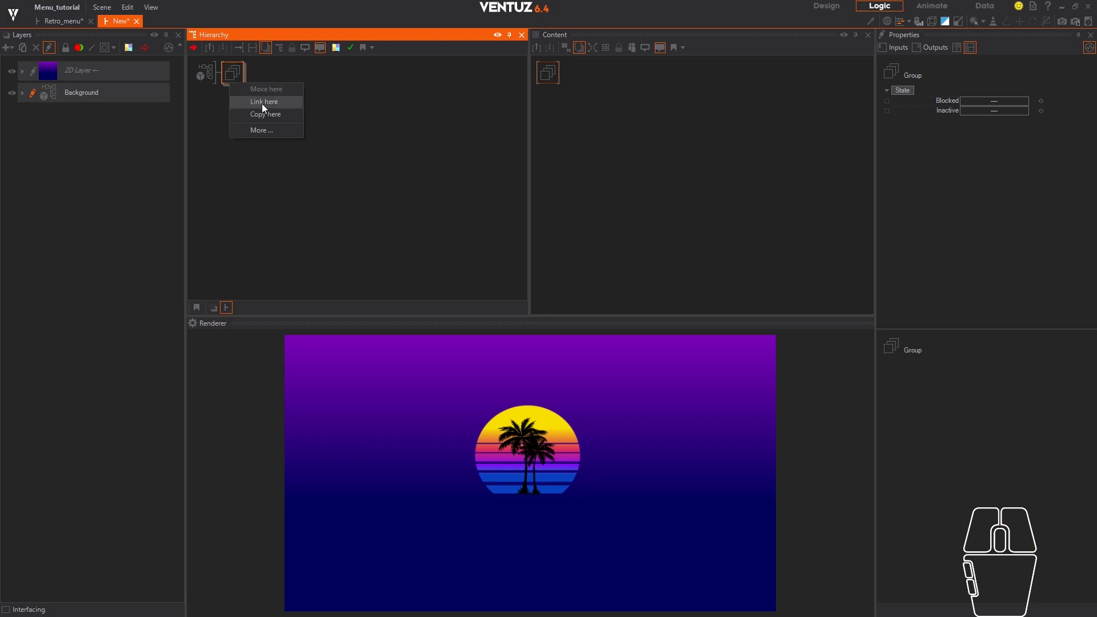
{"action": "left_click", "coordinate": [262, 103]}
{"action": "left_click", "coordinate": [392, 148]}
- Insert an Axis in front of the linked Group and set its Y scaling to -1
{"action": "left_click", "coordinate": [350, 250]}
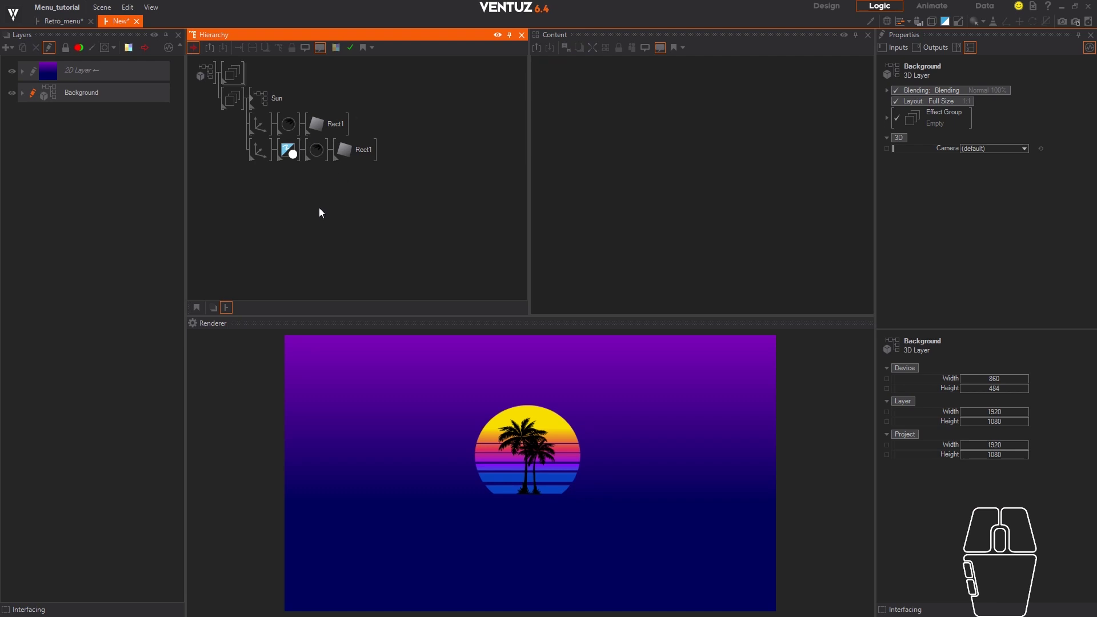
{"action": "key", "text": "space"}
{"action": "key", "text": "x"}
{"action": "left_click", "coordinate": [380, 238]}
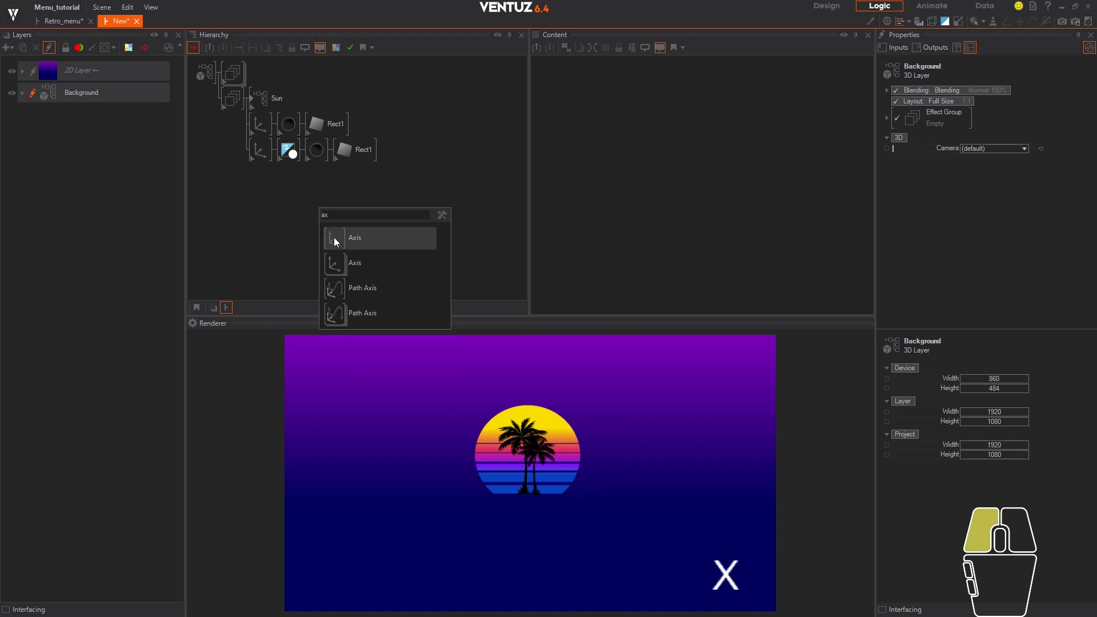
{"action": "left_click", "coordinate": [225, 100]}
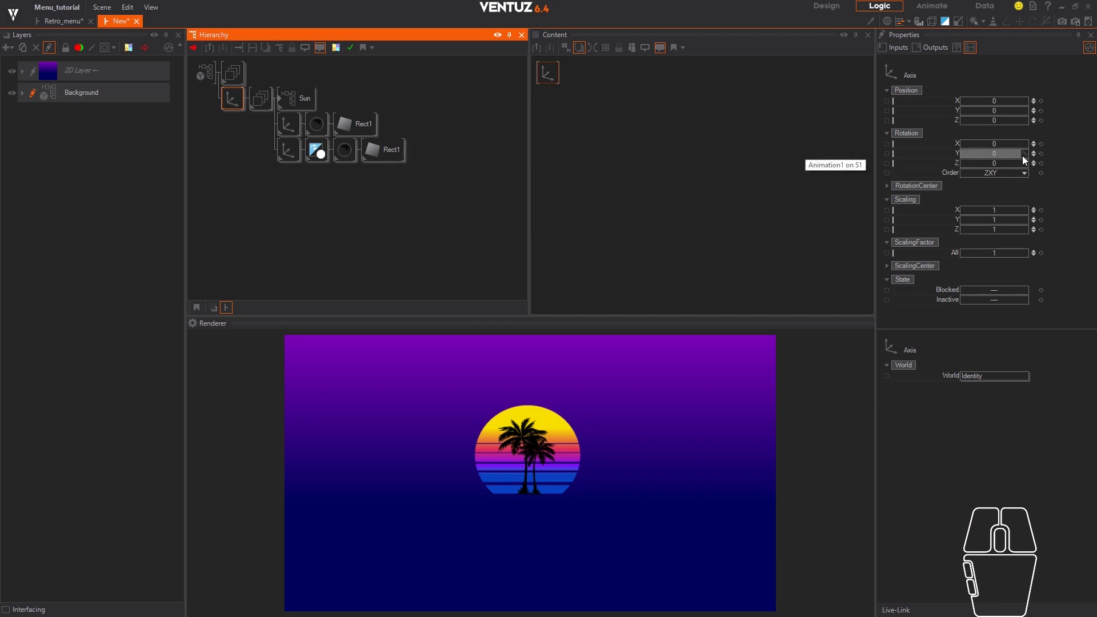
{"action": "left_click", "coordinate": [999, 219]}
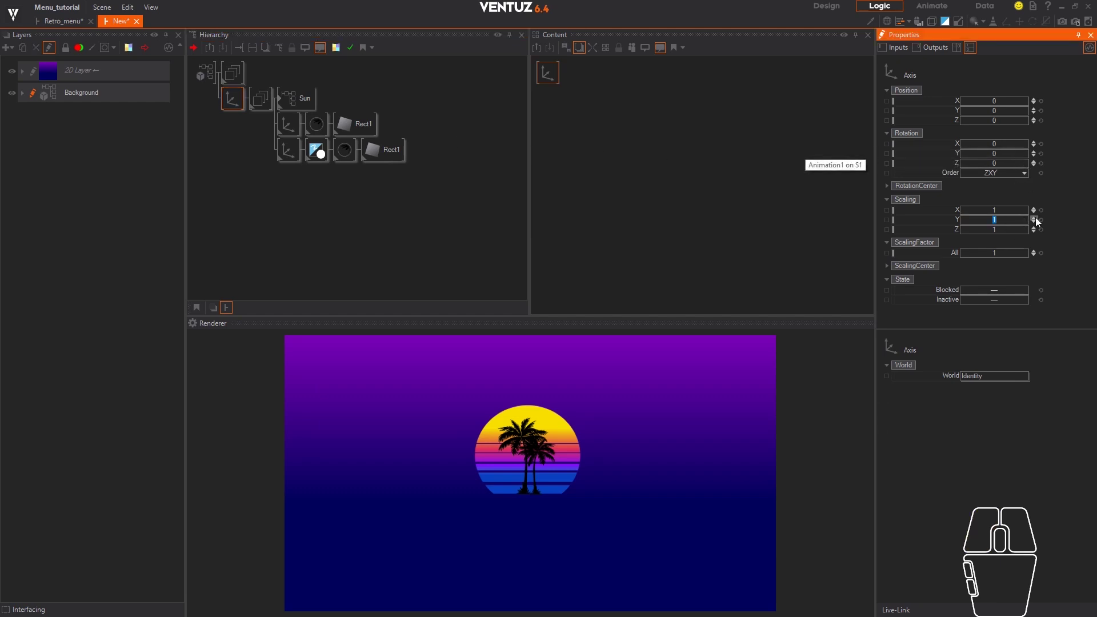
{"action": "type", "text": "-1"}
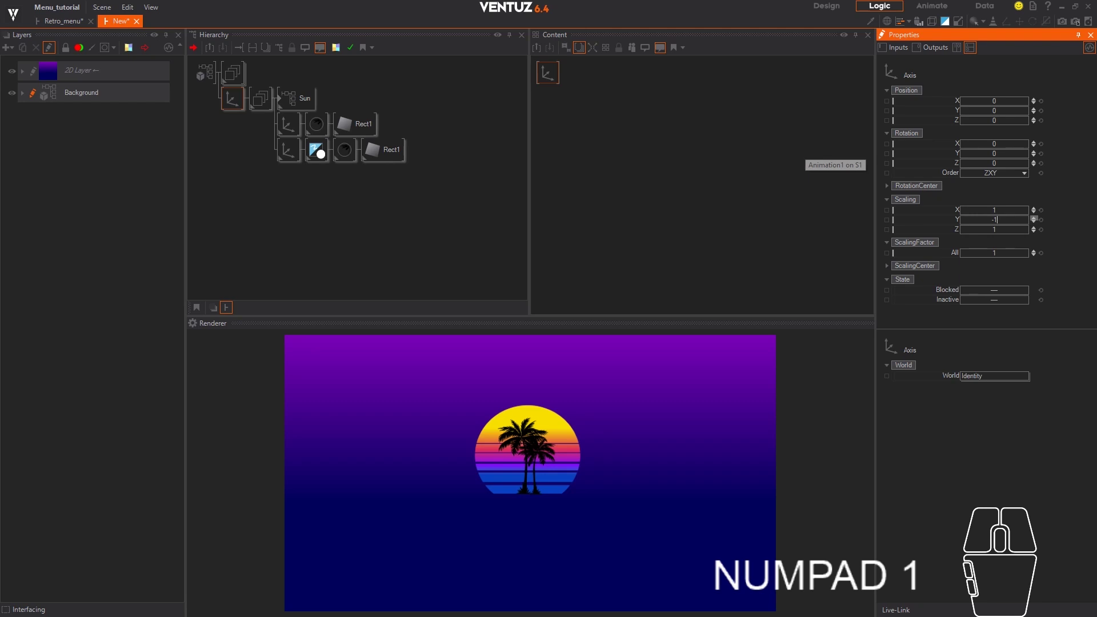
{"action": "key", "text": "Return"}
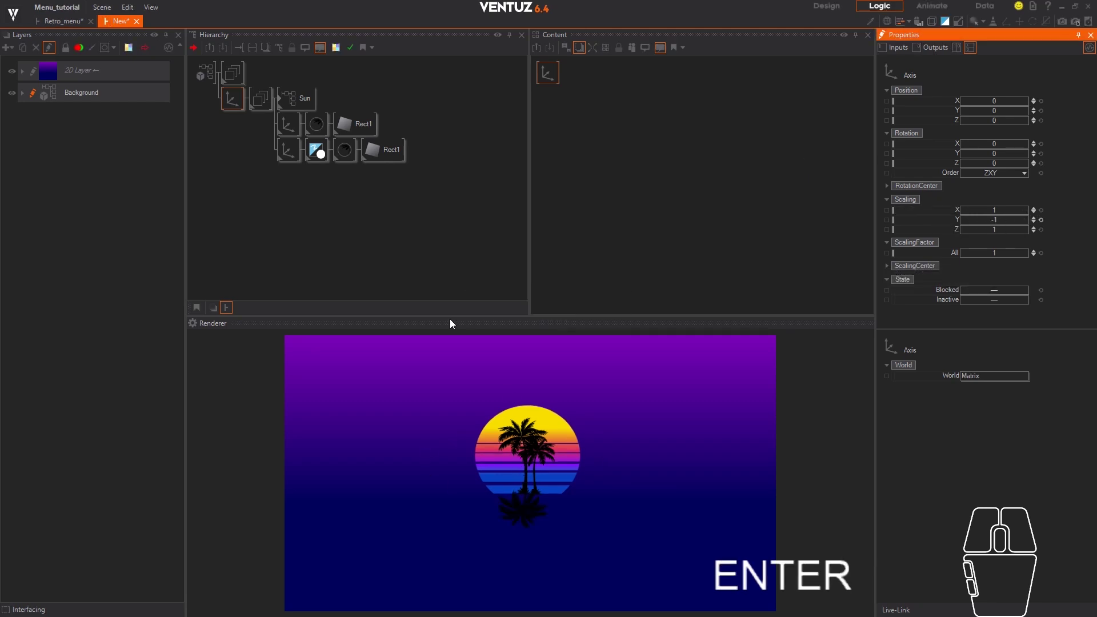
- Insert a Render Solid (Culling) node between the mirrored Axis and the linked Group, with Culling set to None
{"action": "left_click", "coordinate": [242, 139]}
{"action": "key", "text": "space"}
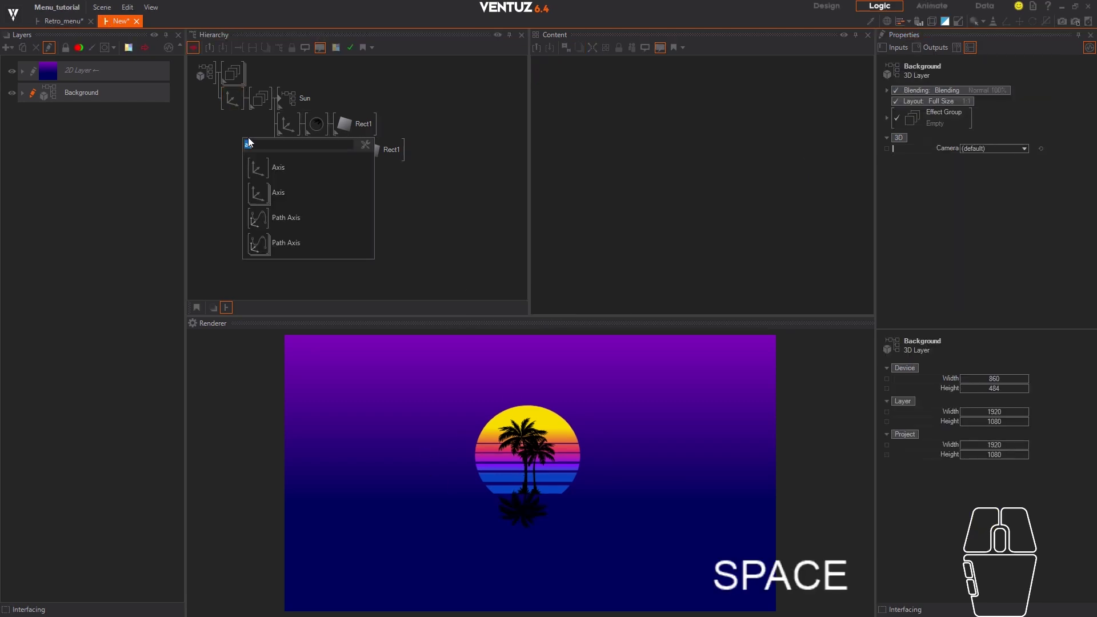
{"action": "type", "text": "cu"}
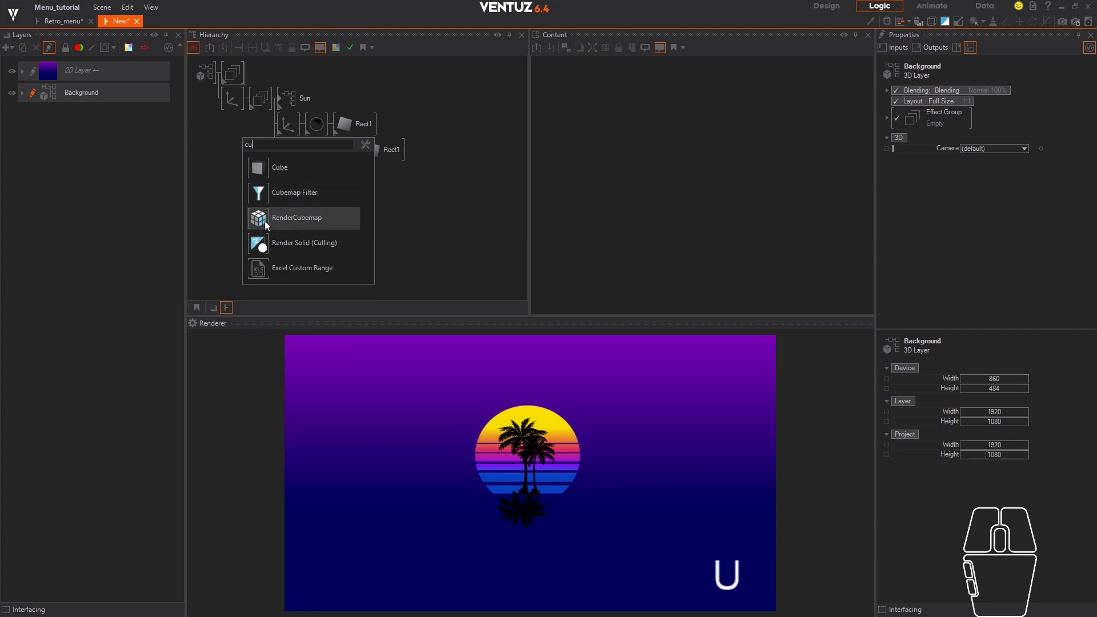
{"action": "left_click_drag", "start_coordinate": [262, 246], "coordinate": [261, 98]}
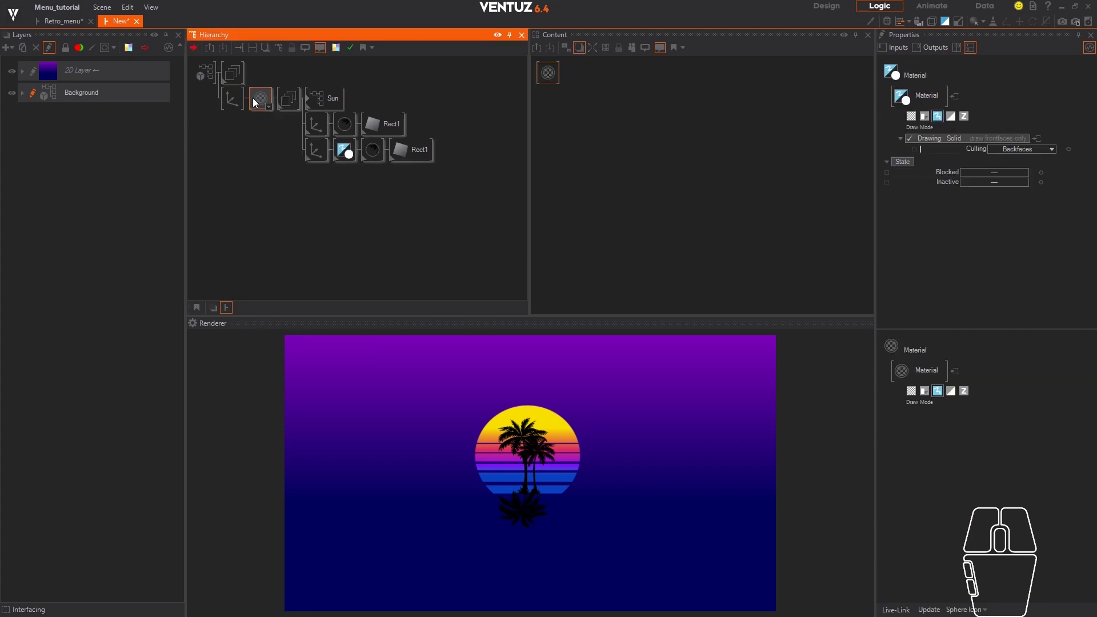
{"action": "left_click", "coordinate": [1044, 149]}
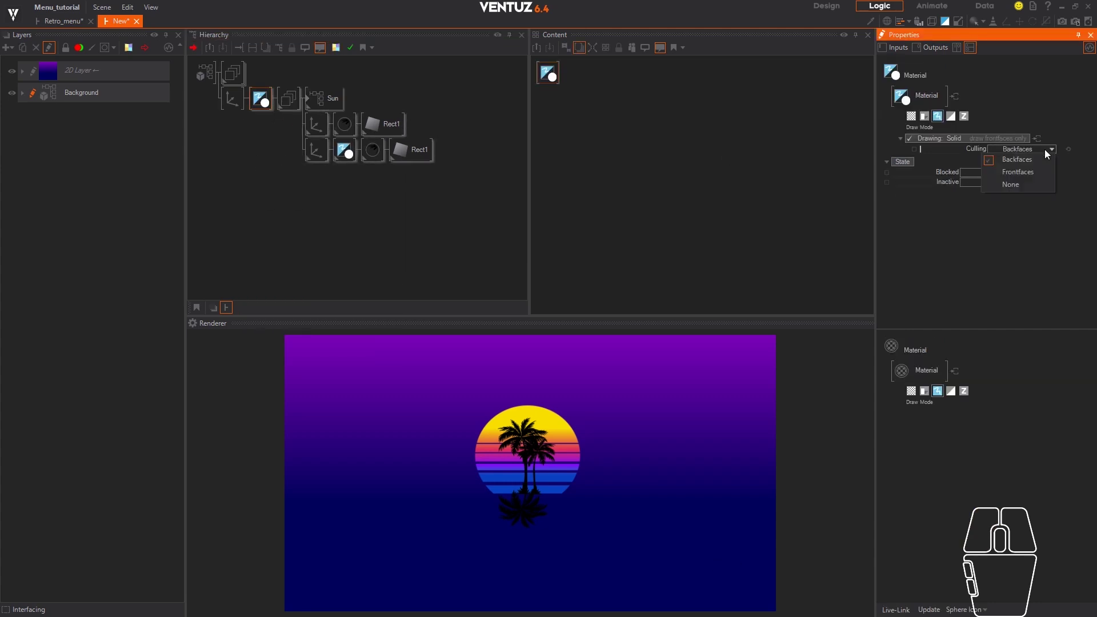
{"action": "left_click", "coordinate": [1029, 183]}
- Move the mirrored Axis to position Y -4 so the reflection sits beneath the sun
{"action": "left_click", "coordinate": [232, 98]}
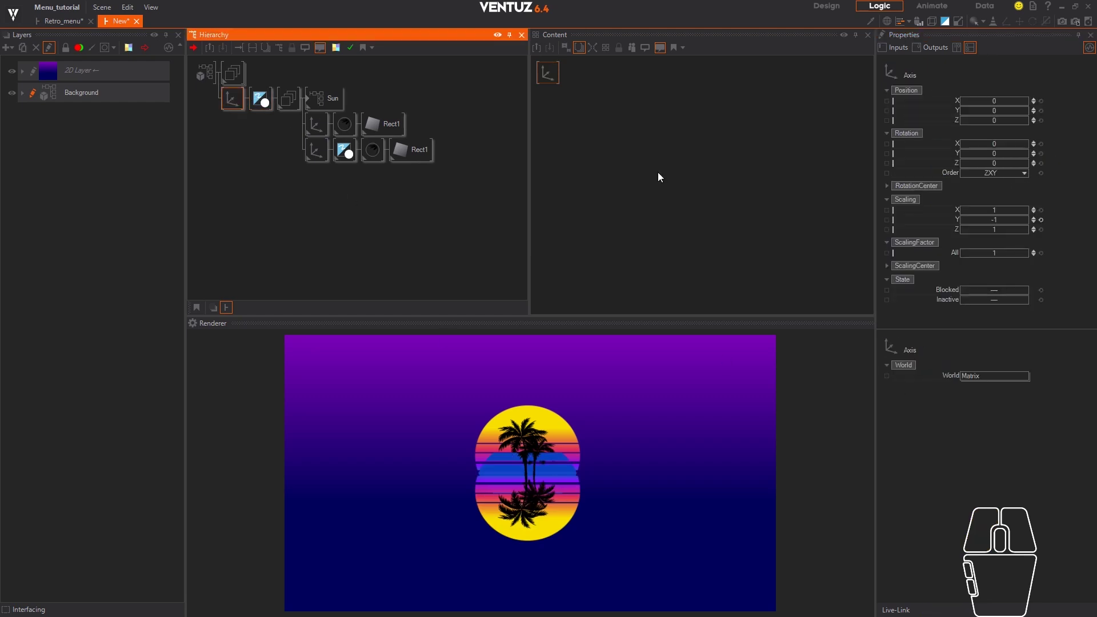
{"action": "left_click_drag", "start_coordinate": [1002, 109], "coordinate": [959, 113], "text": "ctrl"}
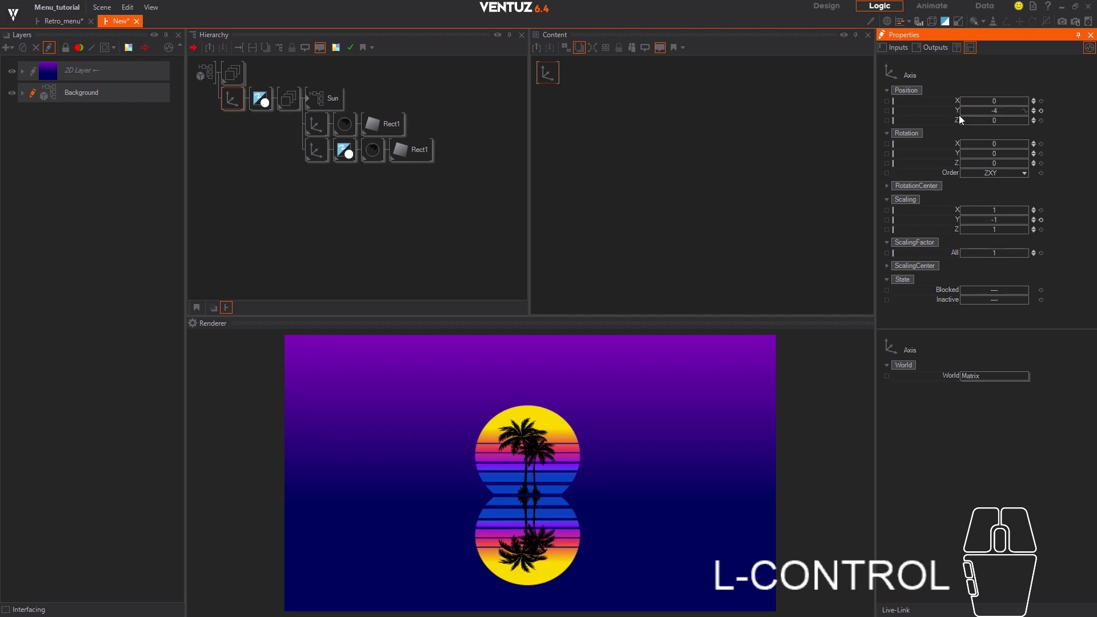
- Insert an Effect FX node right behind the mirrored Axis and set its Rendertarget resolution to Quarter
{"action": "left_click", "coordinate": [241, 224]}
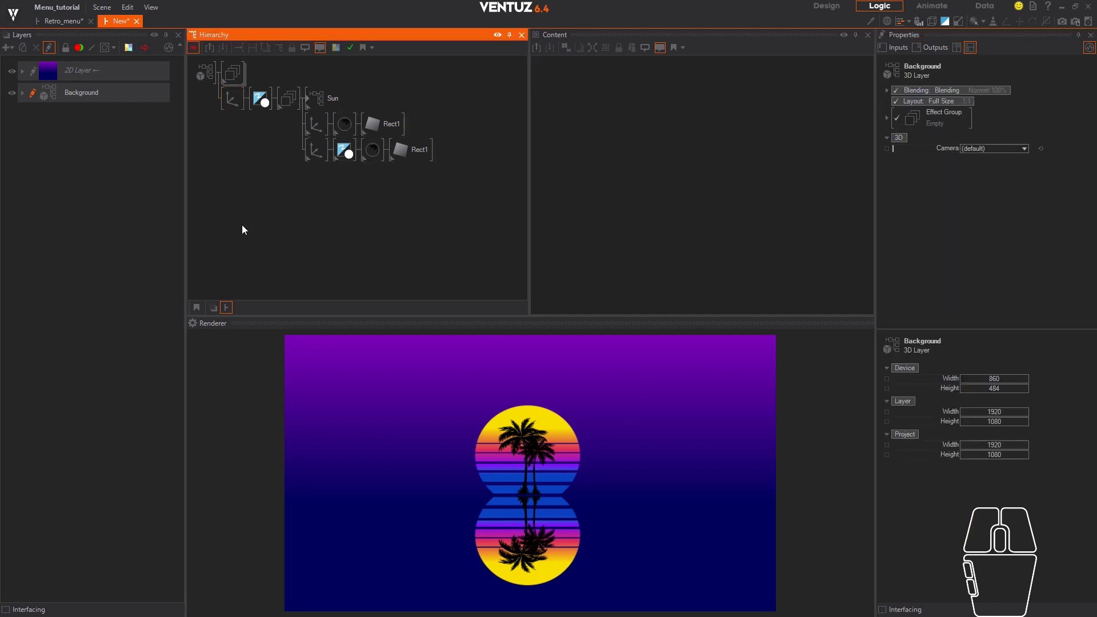
{"action": "key", "text": "space"}
{"action": "type", "text": "fx"}
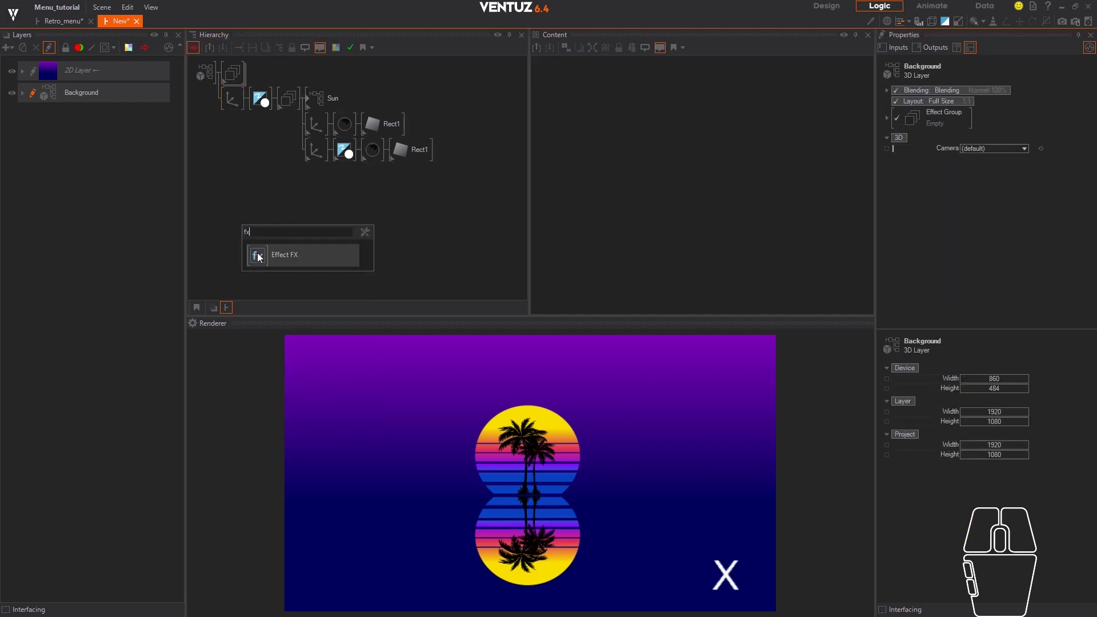
{"action": "left_click_drag", "start_coordinate": [274, 255], "coordinate": [255, 103]}
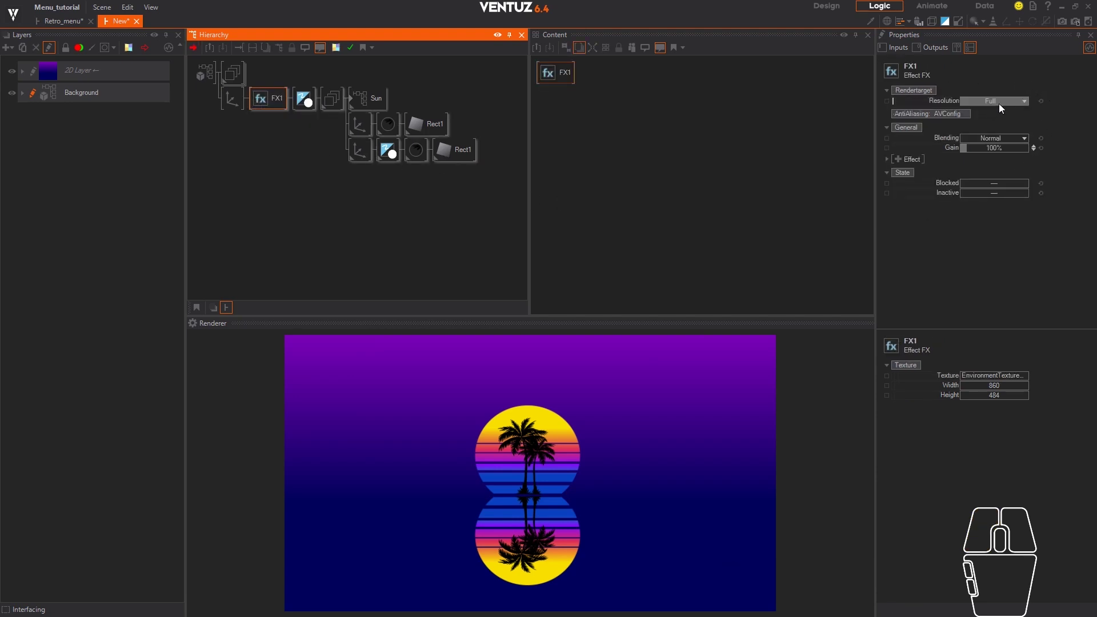
{"action": "left_click", "coordinate": [1014, 101]}
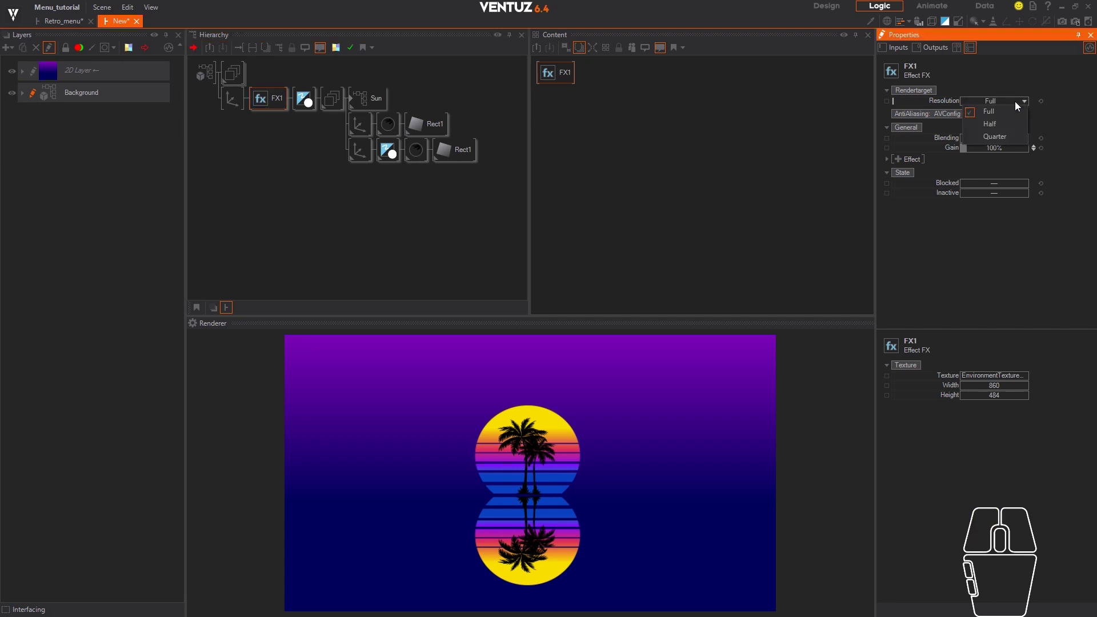
{"action": "left_click", "coordinate": [1001, 137]}
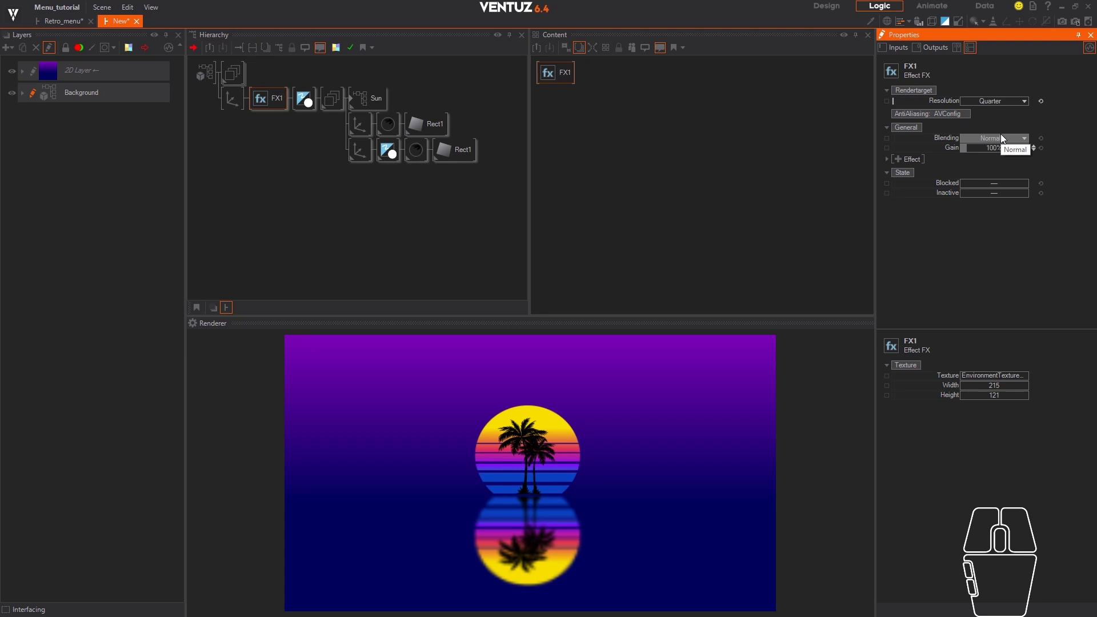
- Add a Glare effect to the FX node and set it to show the Blurred Mask
{"action": "left_click", "coordinate": [897, 159]}
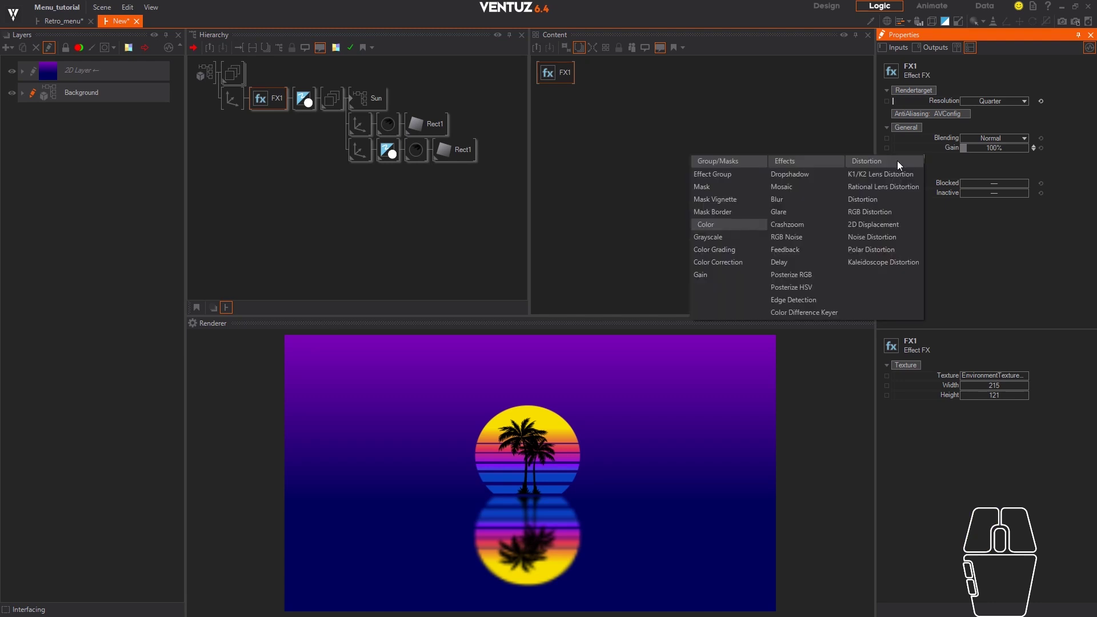
{"action": "left_click", "coordinate": [783, 211]}
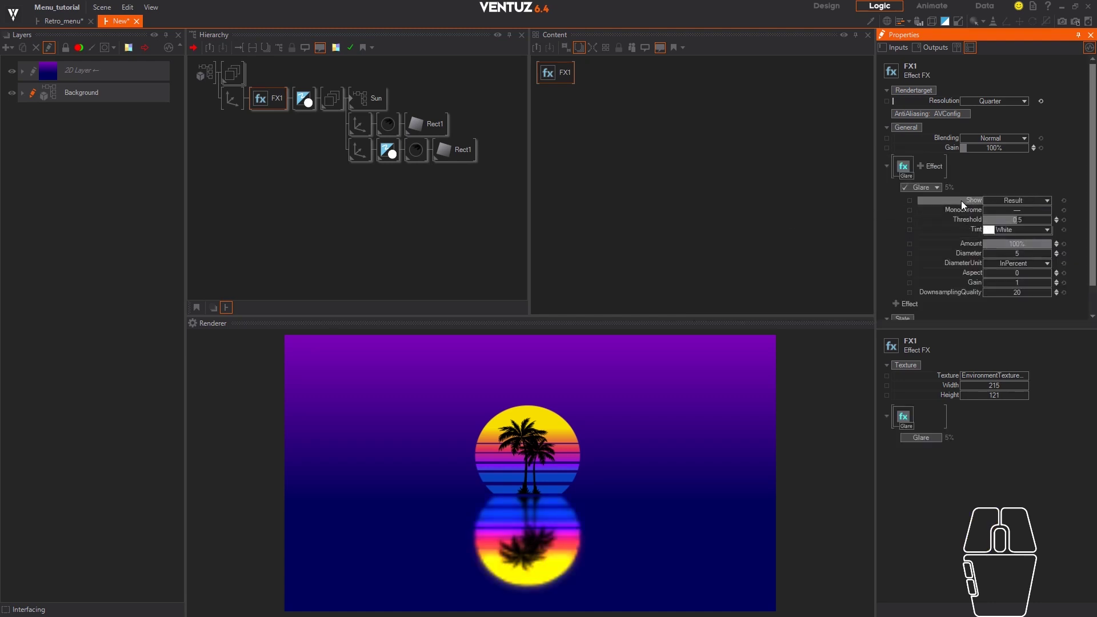
{"action": "left_click", "coordinate": [1045, 200]}
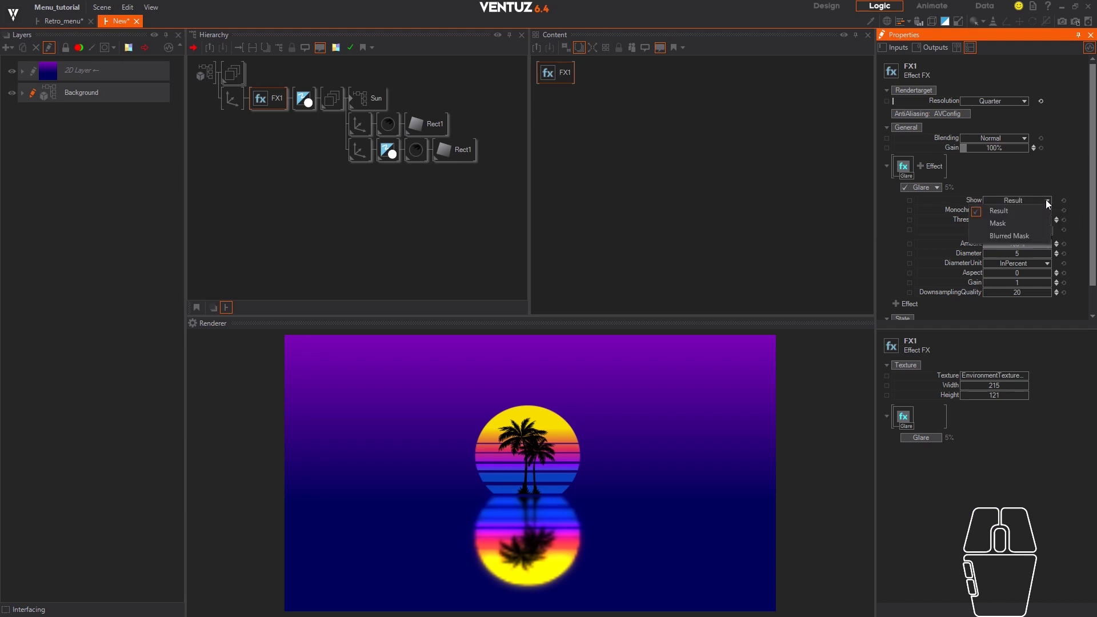
{"action": "left_click", "coordinate": [1010, 234]}
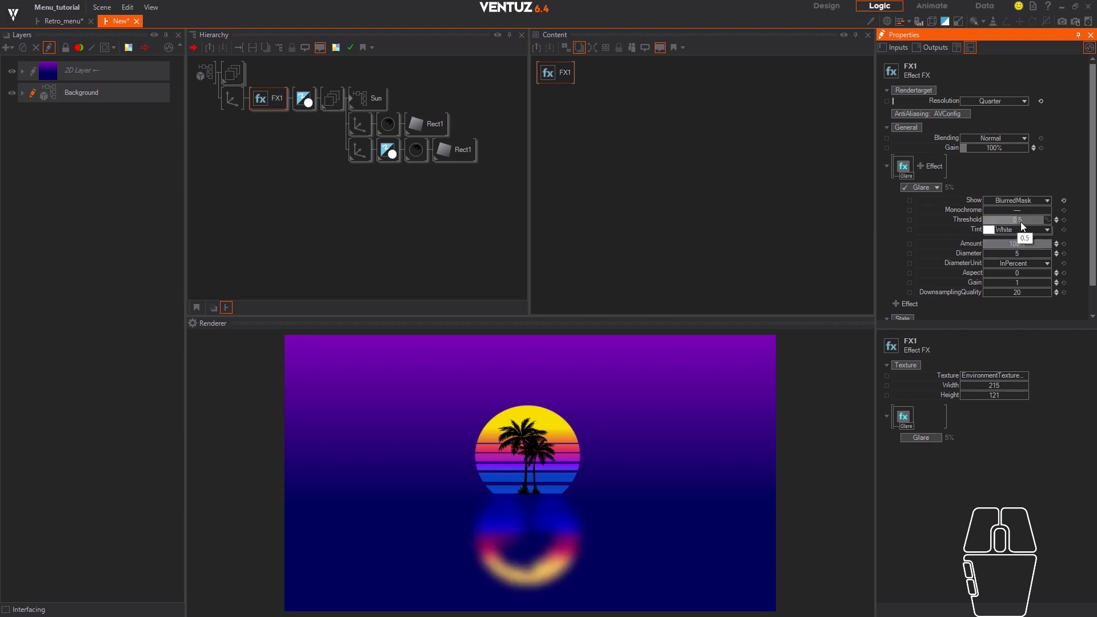
- Set the Glare's Aspect to 2.15, Gain to 1.12 and DownsamplingQuality to 11.8
{"action": "scroll", "coordinate": [1020, 230], "scroll_direction": "down", "scroll_amount": 1}
{"action": "mouse_move", "coordinate": [1012, 242]}
{"action": "left_mouse_down"}
{"action": "mouse_move", "coordinate": [1049, 242]}
{"action": "mouse_move", "coordinate": [1034, 243]}
{"action": "left_mouse_up"}
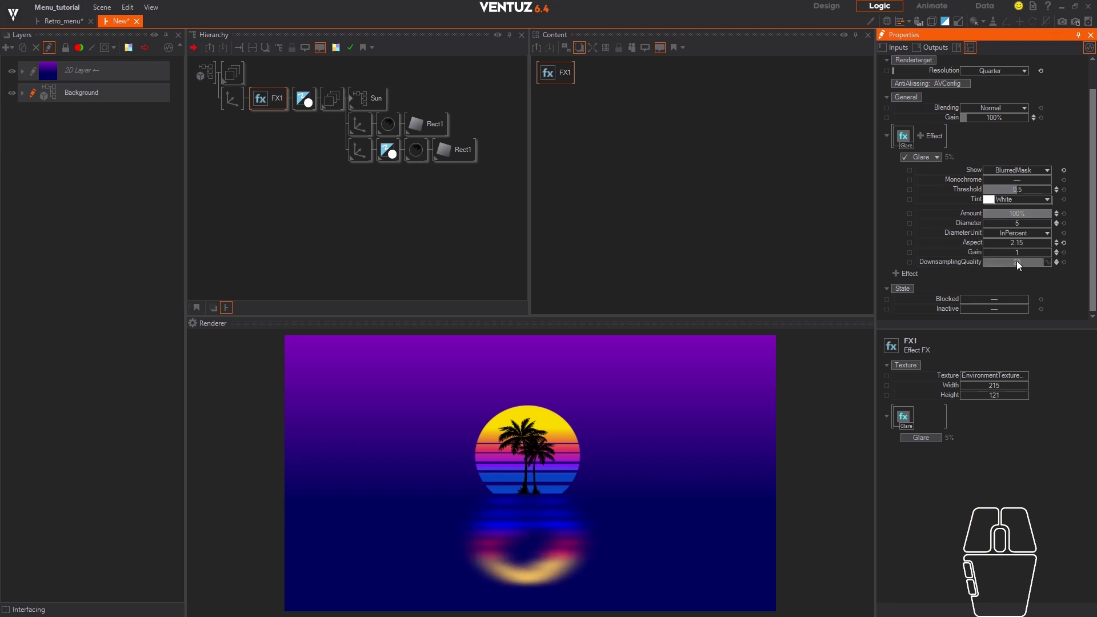
{"action": "left_click_drag", "start_coordinate": [1019, 254], "coordinate": [1022, 252]}
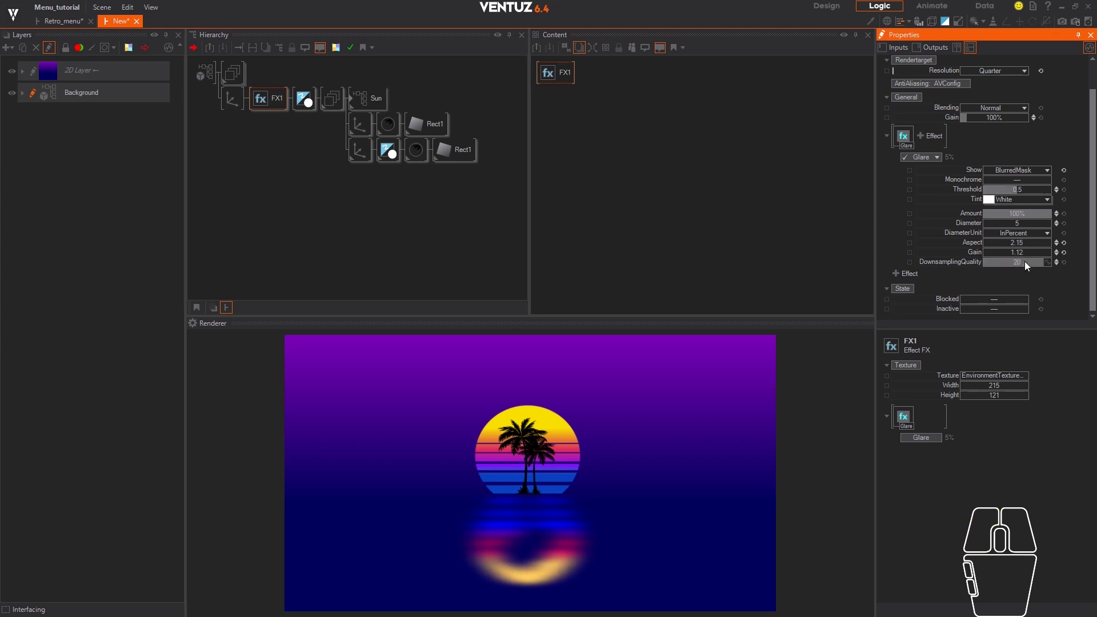
{"action": "left_click_drag", "start_coordinate": [1022, 261], "coordinate": [1000, 265]}
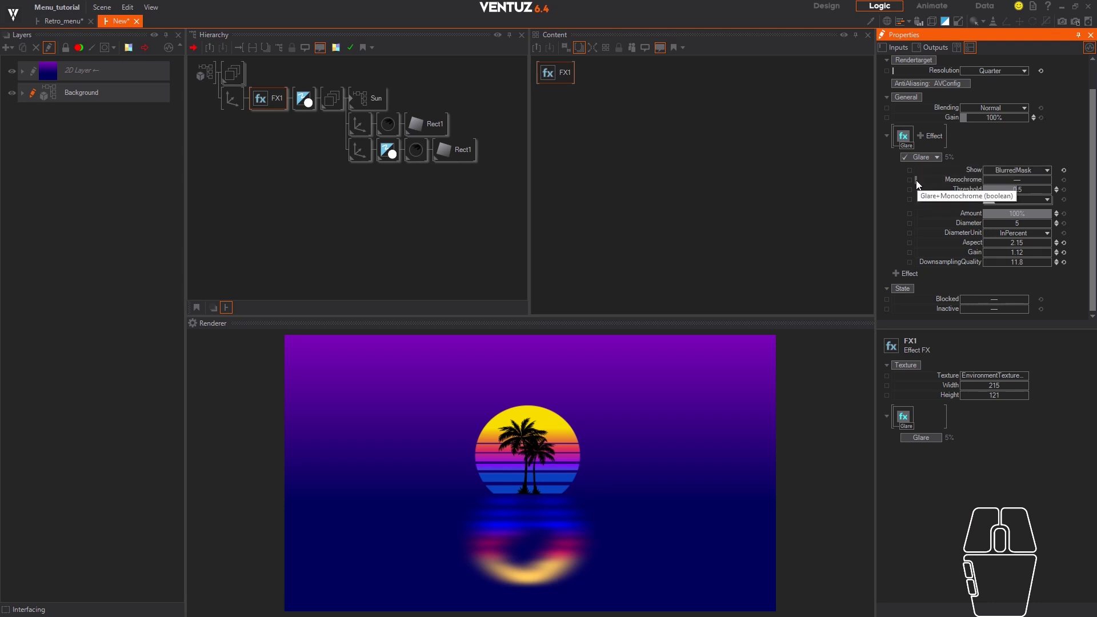
- Add a 2D Displacement effect to the FX node and load the built-in liquid.png texture into it
{"action": "left_click", "coordinate": [923, 135]}
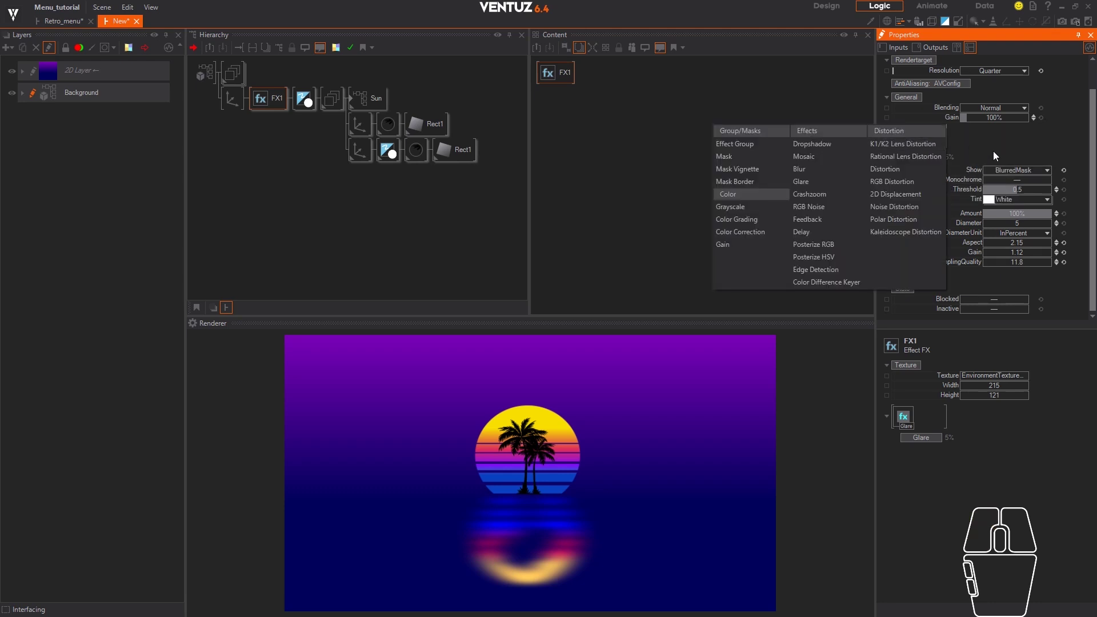
{"action": "left_click", "coordinate": [902, 196]}
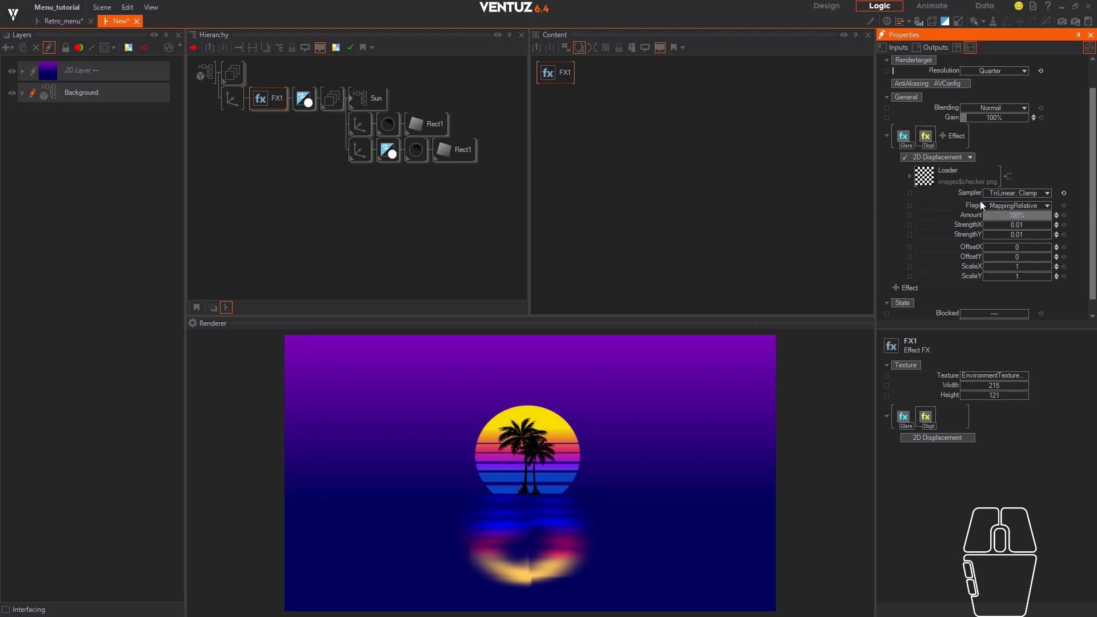
{"action": "left_click", "coordinate": [953, 170]}
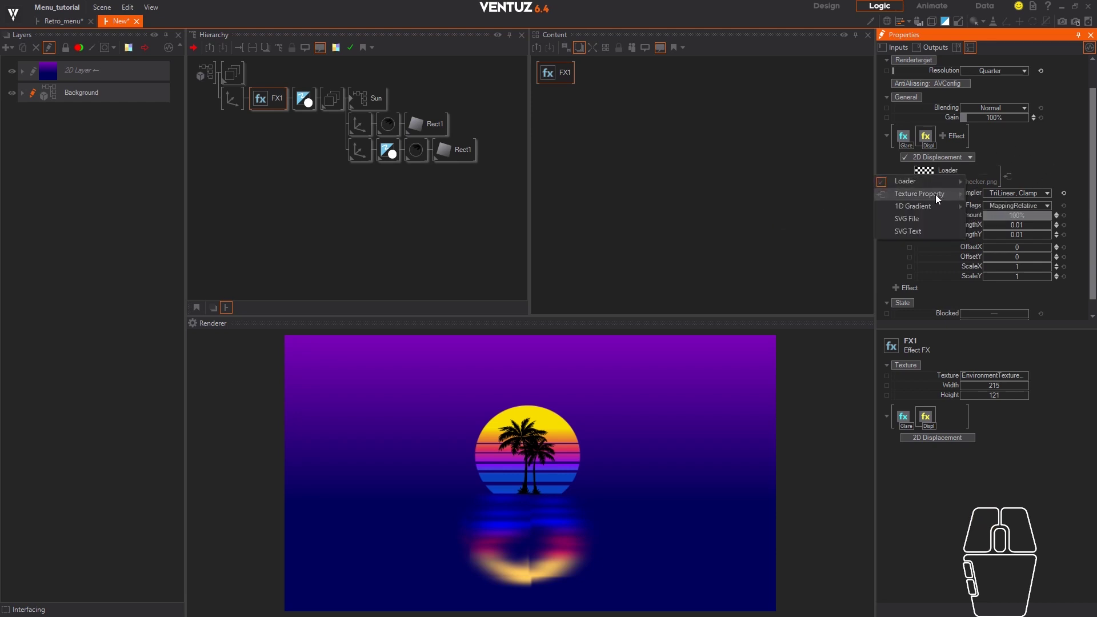
{"action": "mouse_move", "coordinate": [934, 195]}
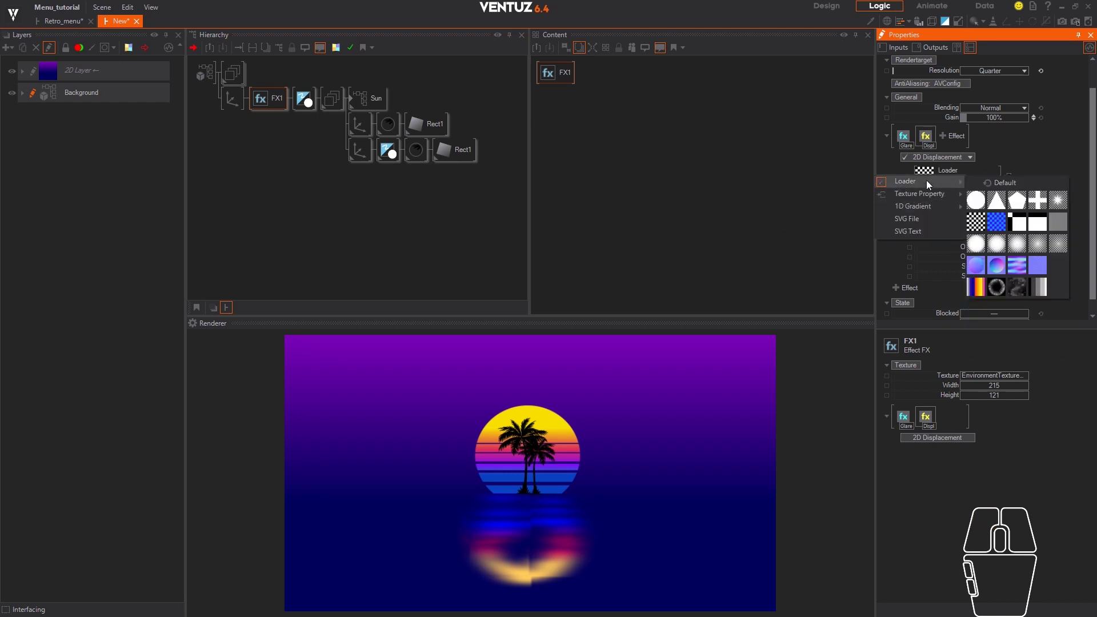
{"action": "left_click", "coordinate": [1014, 266]}
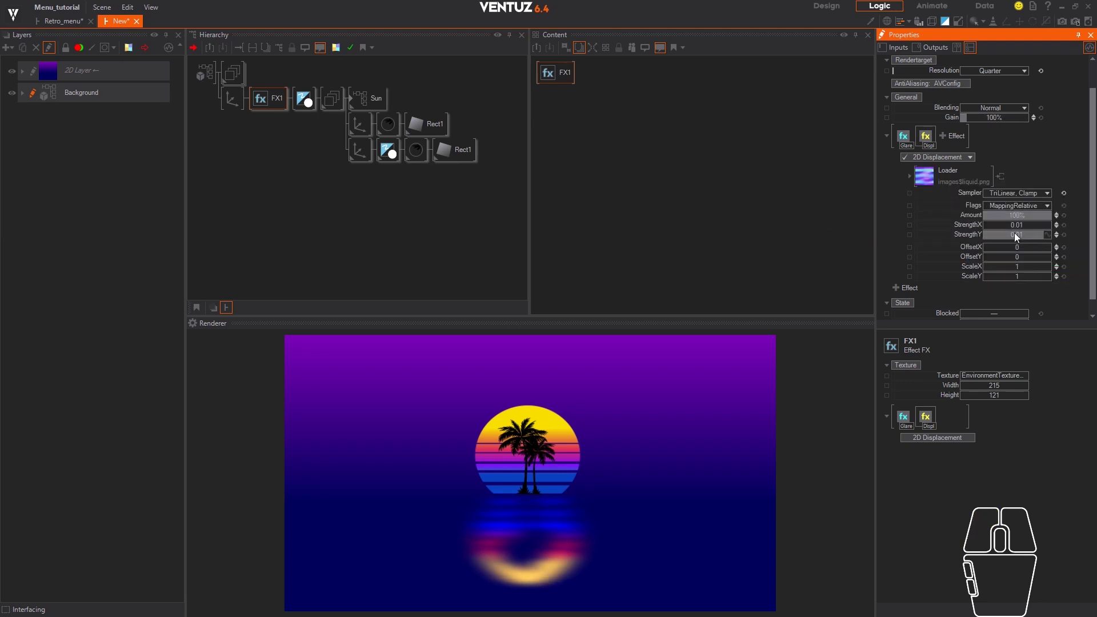
- Animate the displacement's StrengthY with a Triangle curve, using Min 0, Max 0.1 and a Duration of 13.7 s
{"action": "left_click_drag", "start_coordinate": [1016, 237], "coordinate": [1046, 241]}
{"action": "left_click", "coordinate": [1046, 235]}
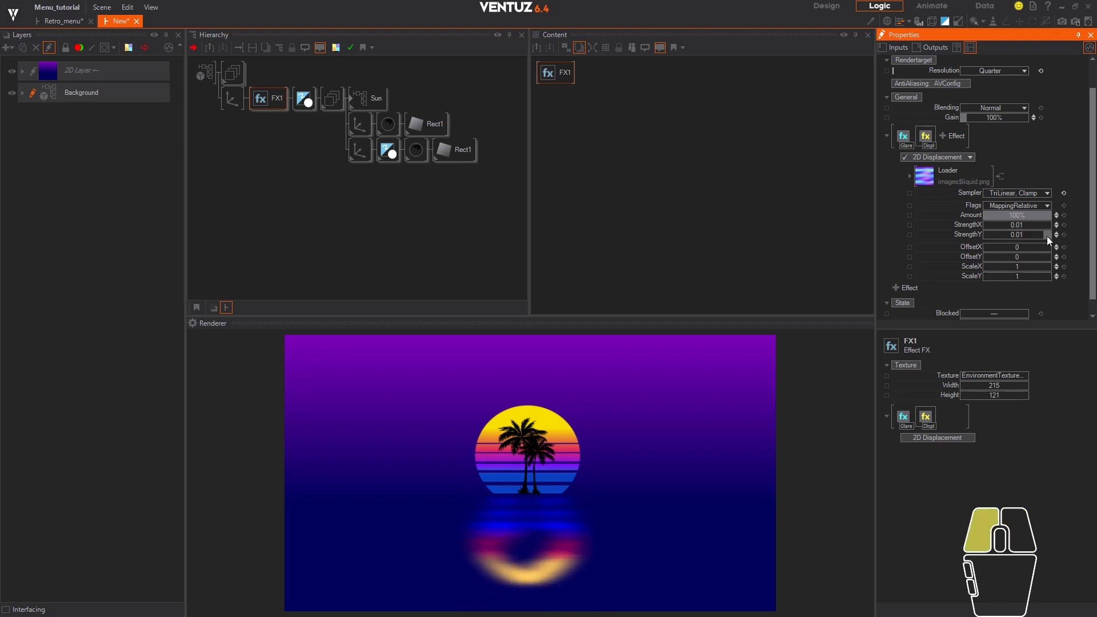
{"action": "left_click", "coordinate": [978, 298]}
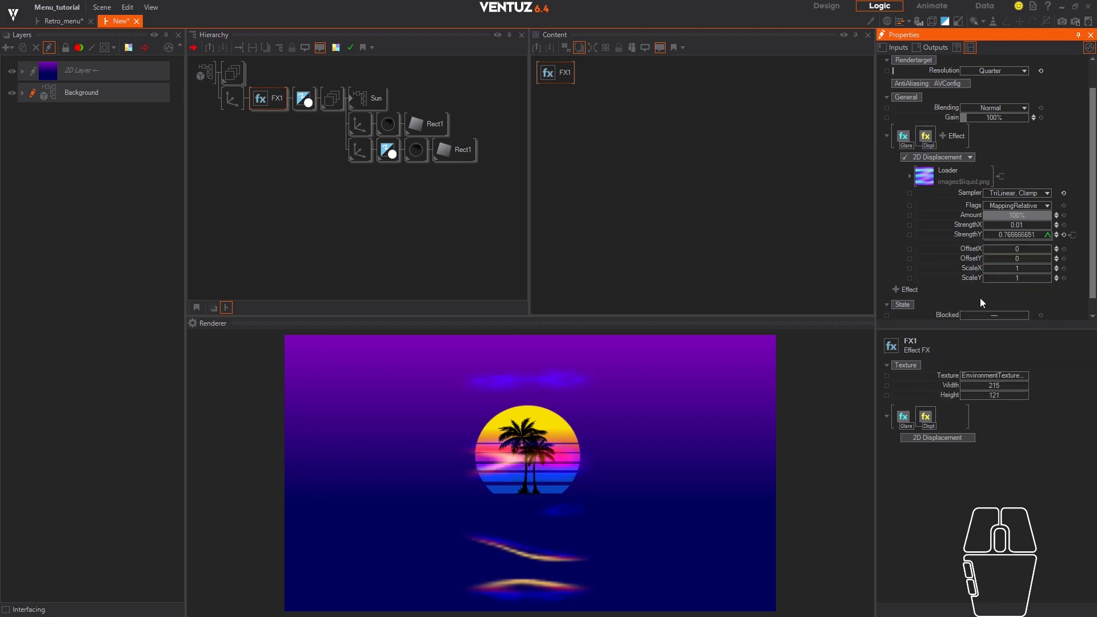
{"action": "left_click", "coordinate": [1040, 234]}
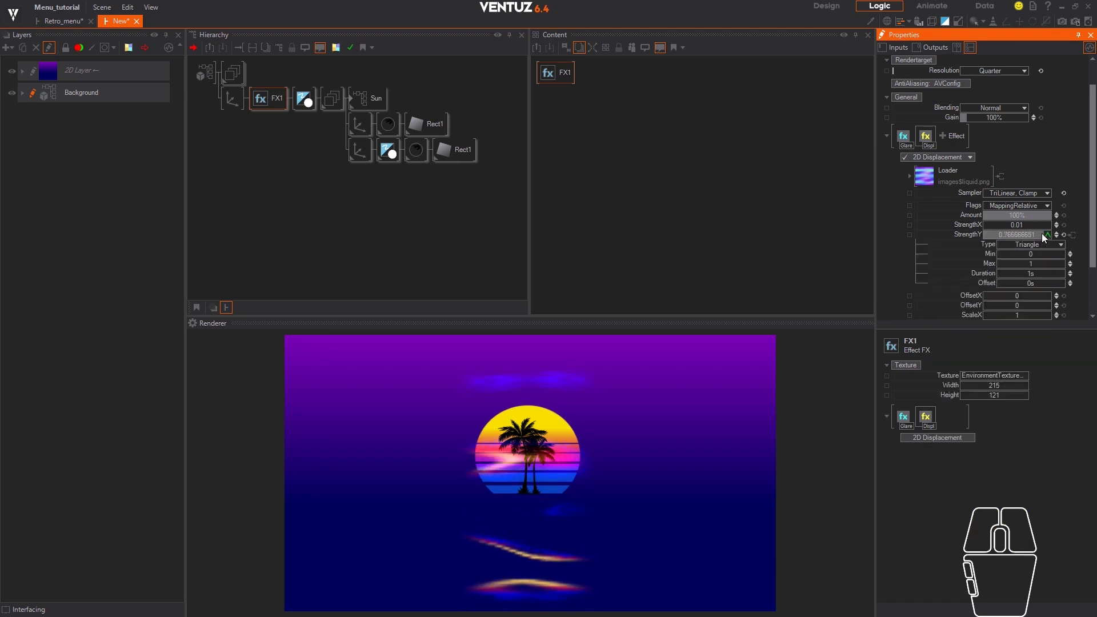
{"action": "left_click_drag", "start_coordinate": [1042, 262], "coordinate": [1064, 272], "text": "ctrl"}
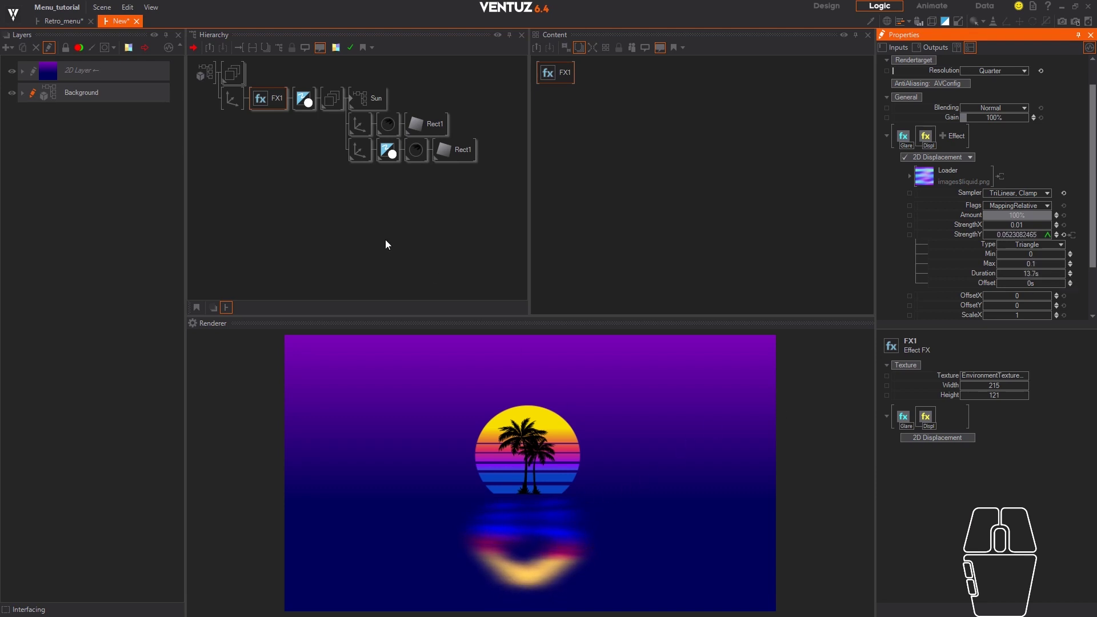
- Insert a Particle System above the collapsed Group at the start of the Background layer's hierarchy
{"action": "left_click", "coordinate": [279, 186]}
{"action": "key", "text": "space"}
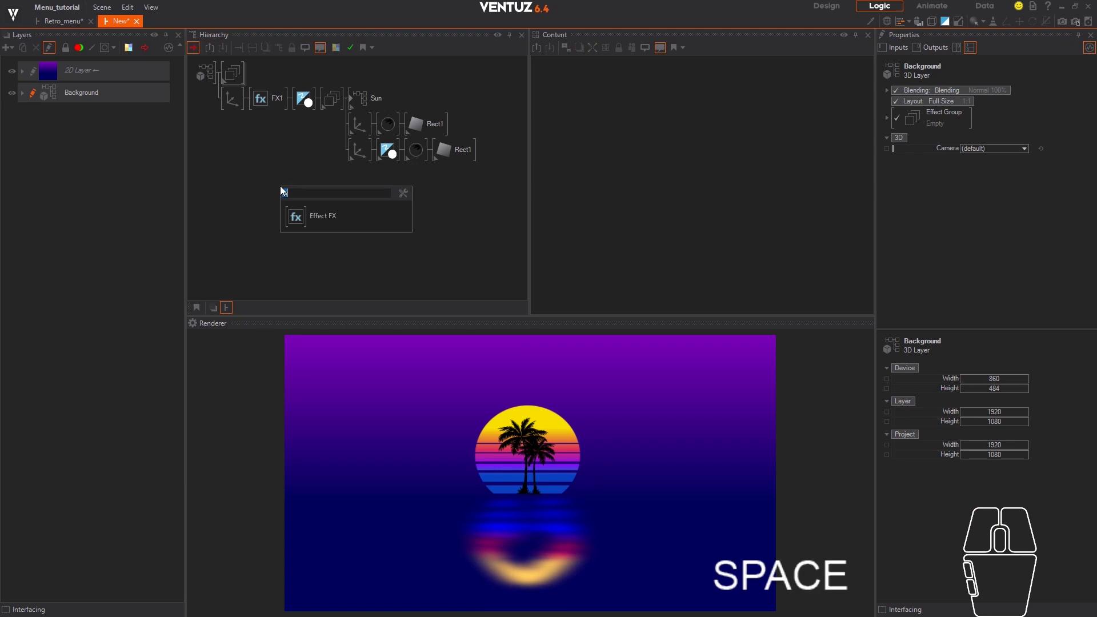
{"action": "type", "text": "pa"}
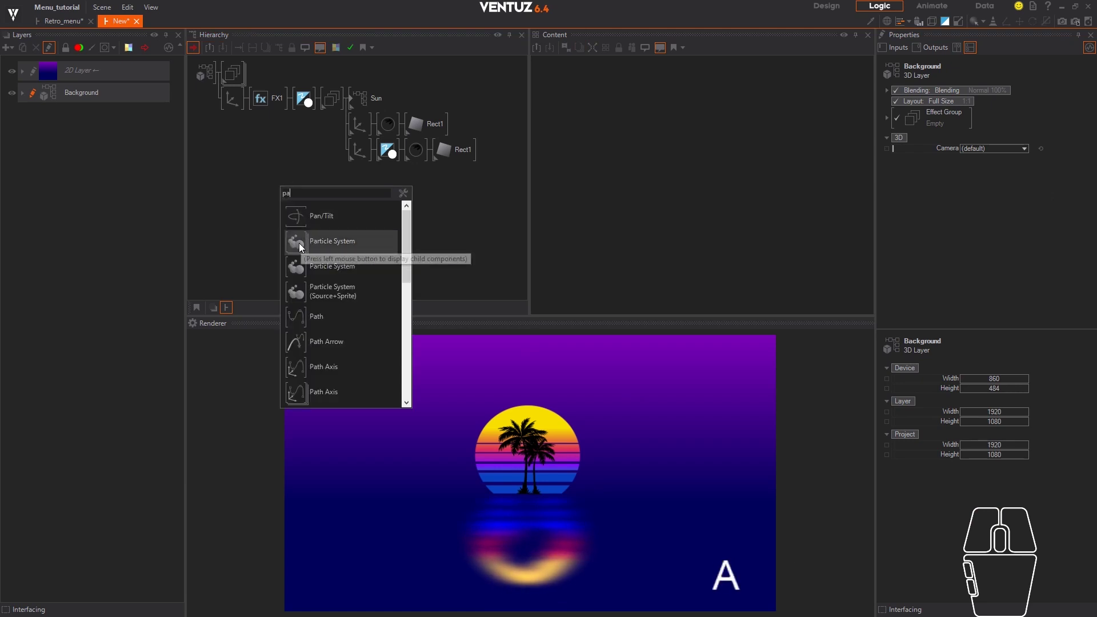
{"action": "left_click", "coordinate": [299, 242]}
{"action": "left_click", "coordinate": [231, 72]}
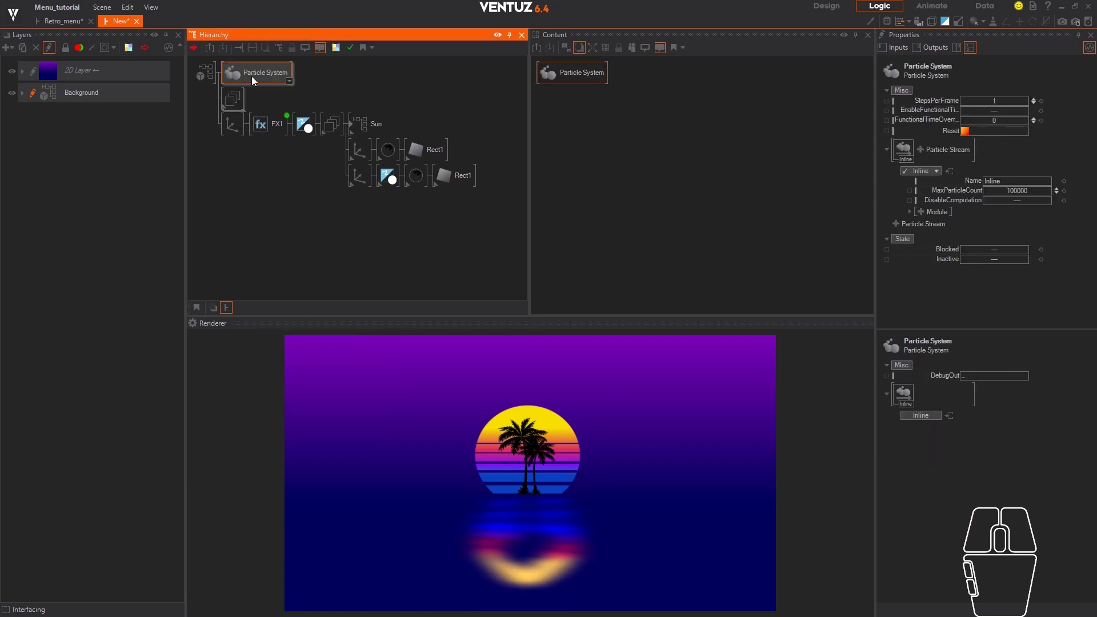
- Add a Grid emitter and a Sprite renderer to the Particle System's Inline stream
{"action": "left_click", "coordinate": [920, 210]}
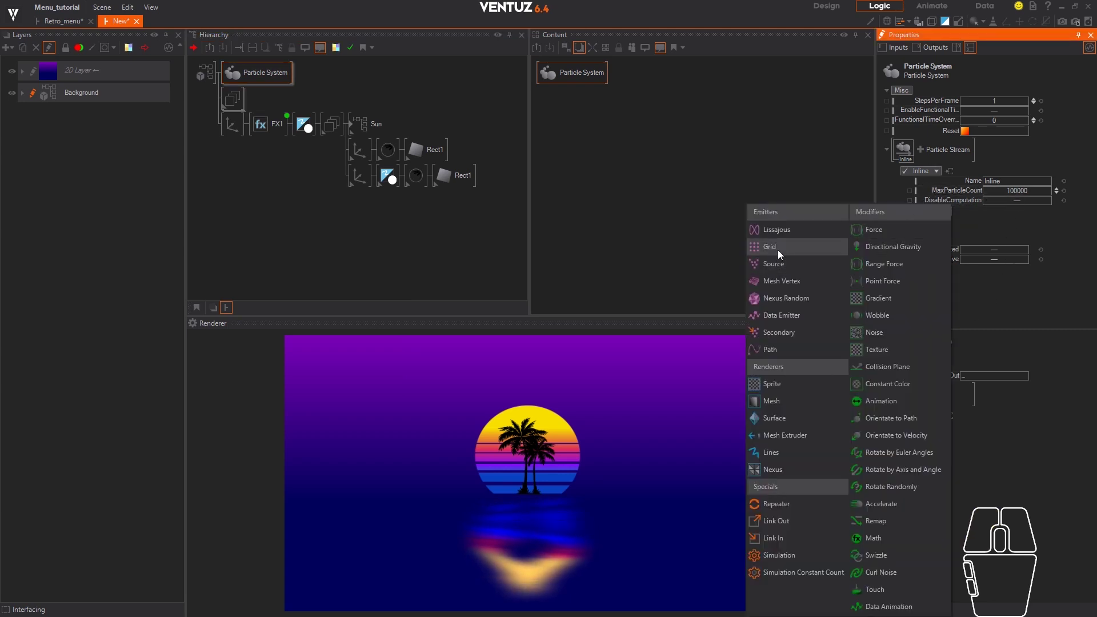
{"action": "left_click", "coordinate": [776, 248]}
{"action": "left_click", "coordinate": [944, 219]}
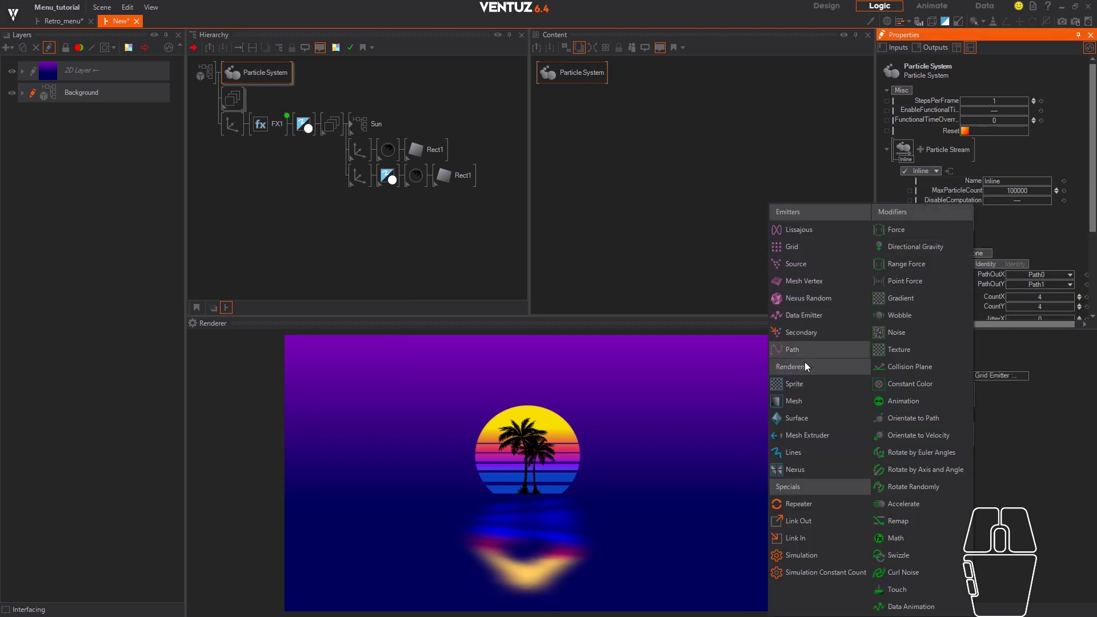
{"action": "left_click", "coordinate": [798, 390]}
{"action": "left_click", "coordinate": [925, 225]}
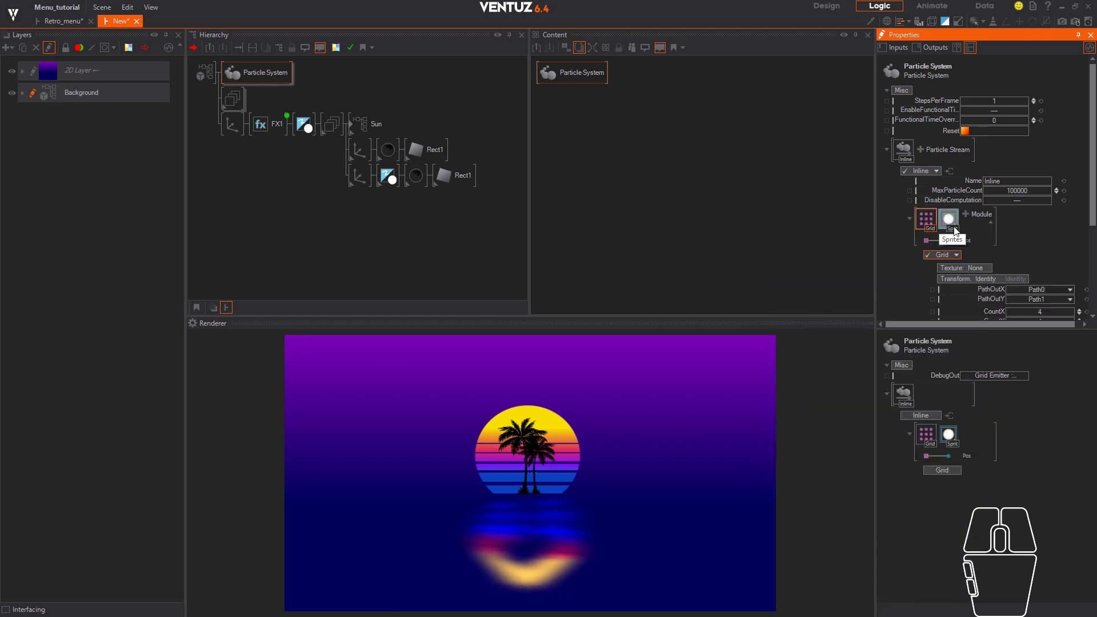
- Set the Grid emitter's SizeX to 30.367, SizeY to 3.694, CountX to 17, CountY to 14 and both Jitter values to 1
{"action": "scroll", "coordinate": [1062, 218], "scroll_direction": "down", "scroll_amount": 3}
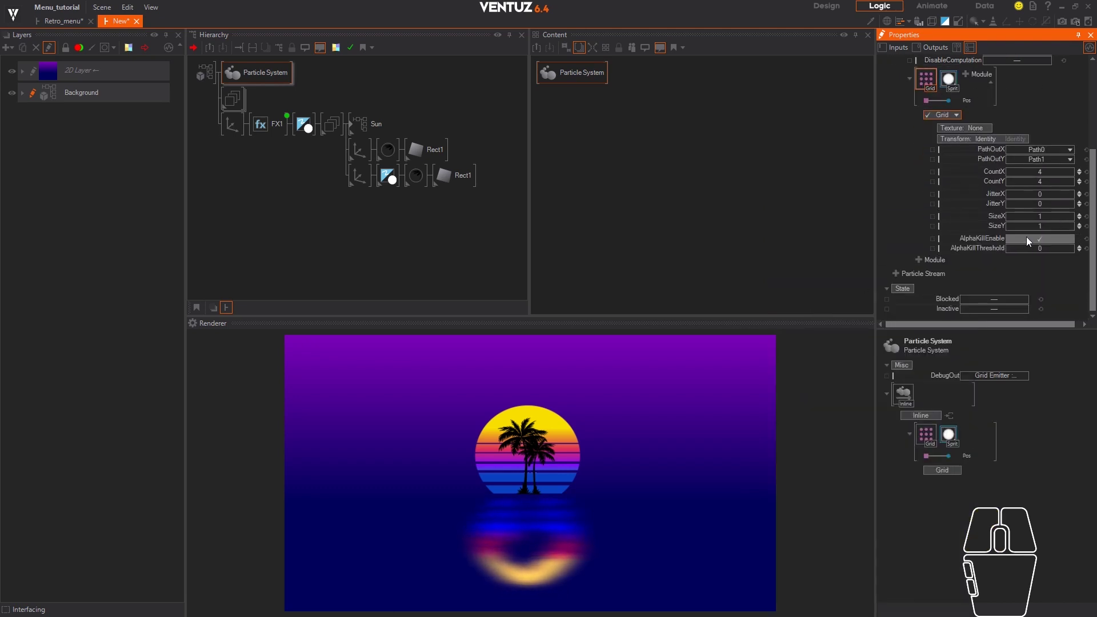
{"action": "left_click_drag", "start_coordinate": [1036, 226], "coordinate": [1073, 228], "text": "ctrl"}
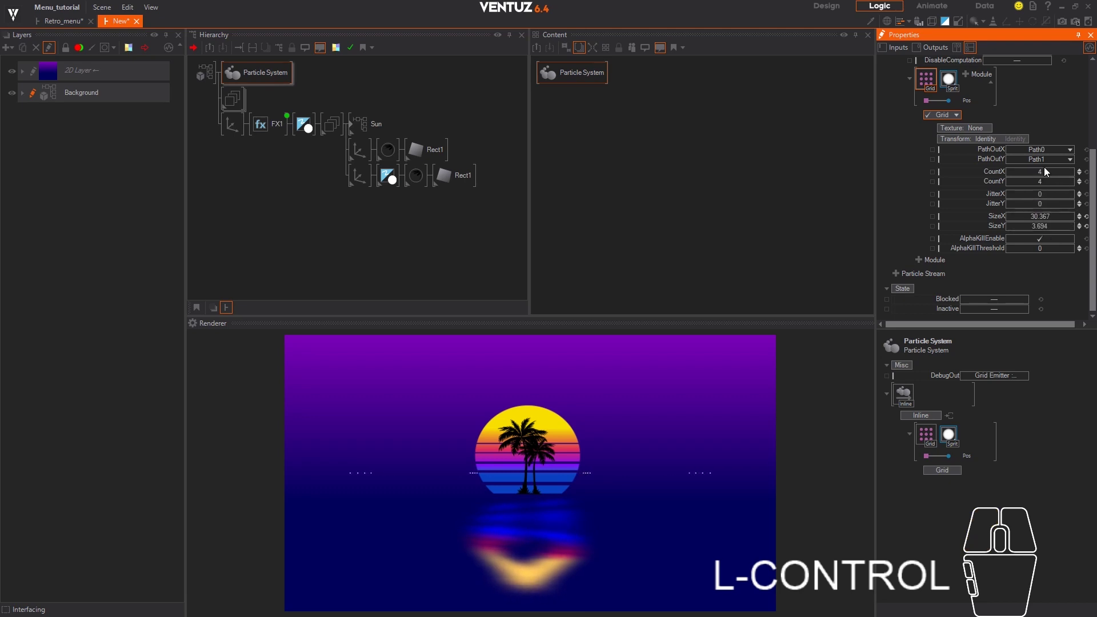
{"action": "left_click_drag", "start_coordinate": [1047, 172], "coordinate": [1072, 204], "text": "ctrl"}
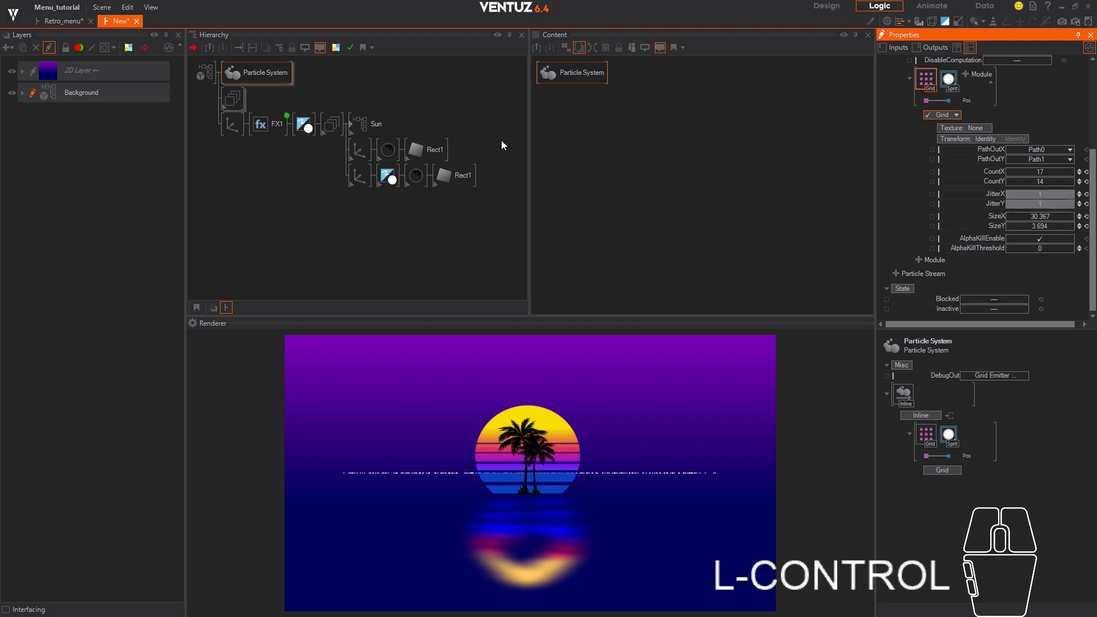
- Insert an Axis in front of the Particle System and set its Y position to 10
{"action": "left_click", "coordinate": [271, 210]}
{"action": "key", "text": "space"}
{"action": "type", "text": "x"}
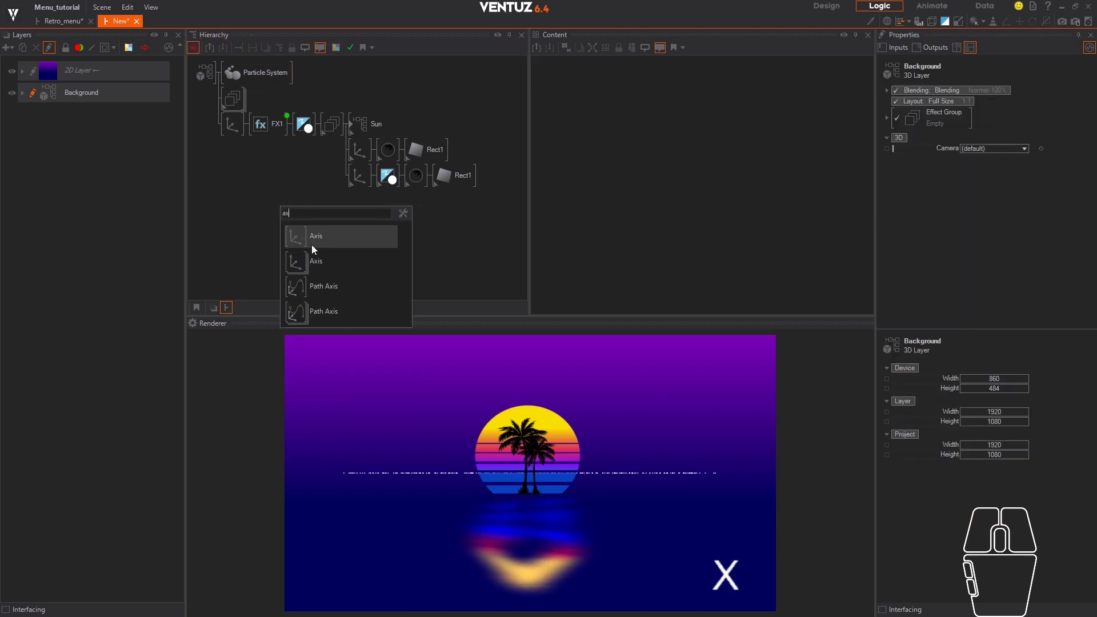
{"action": "left_click_drag", "start_coordinate": [311, 245], "coordinate": [265, 175]}
{"action": "left_click_drag", "start_coordinate": [212, 70], "coordinate": [221, 70]}
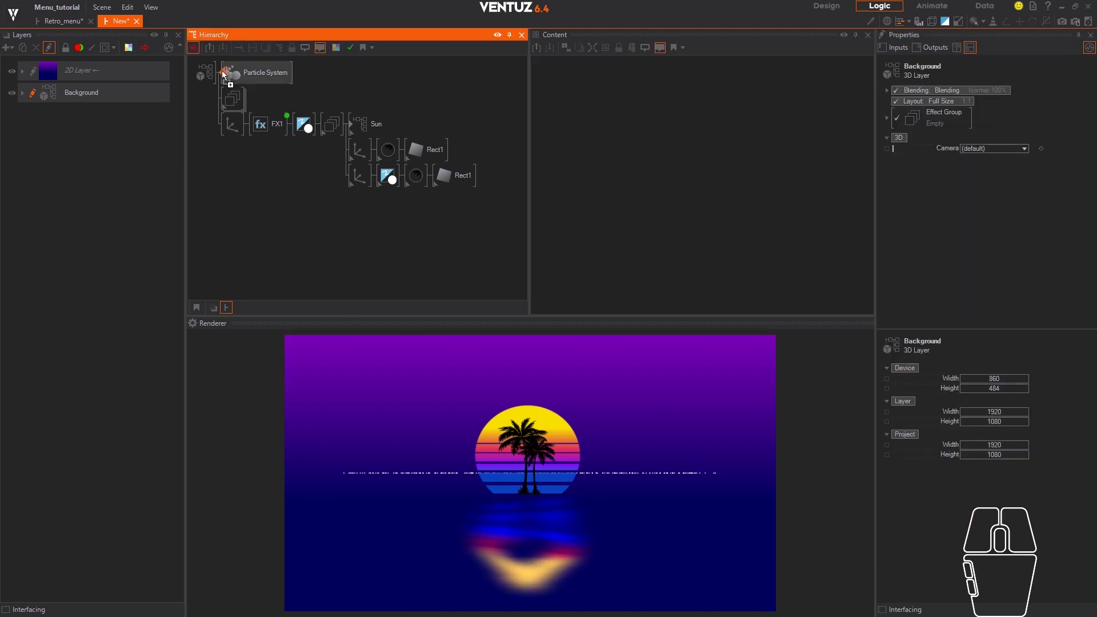
{"action": "left_click_drag", "start_coordinate": [232, 200], "coordinate": [232, 73]}
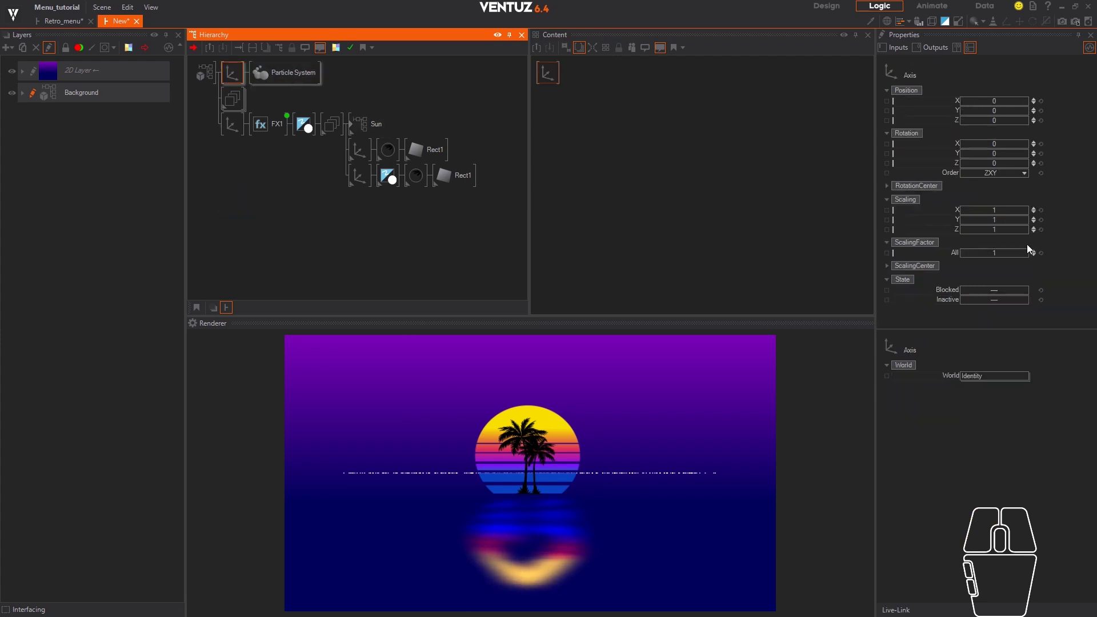
{"action": "left_click_drag", "start_coordinate": [993, 110], "coordinate": [993, 105]}
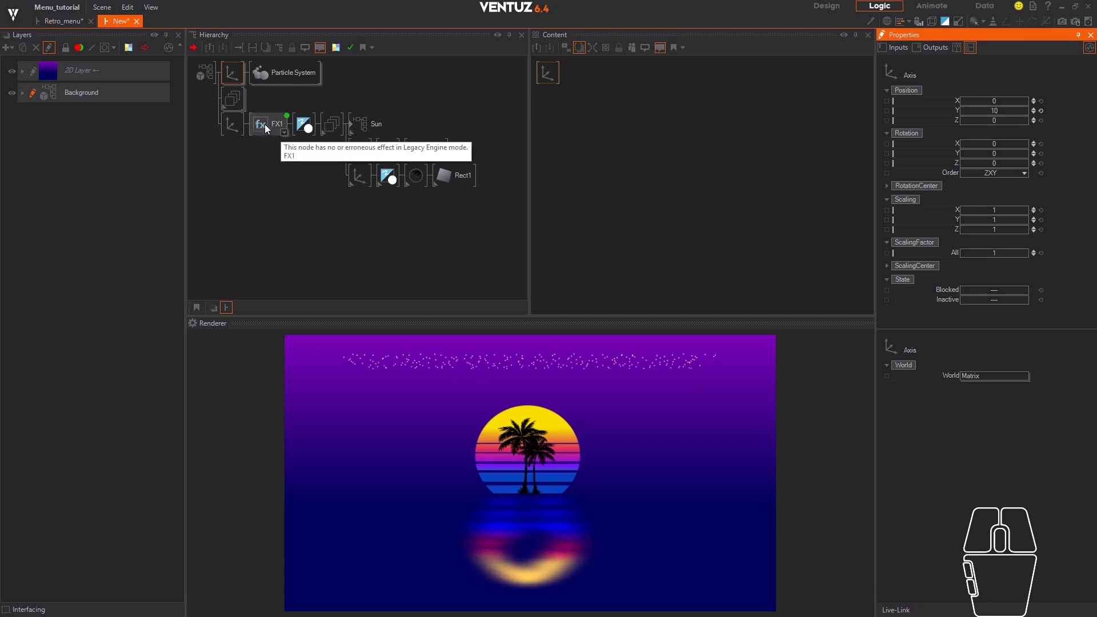
- Enlarge the Particle System's Grid emitter to SizeX 78.33 and SizeY 36.404
{"action": "left_click", "coordinate": [283, 73]}
{"action": "scroll", "coordinate": [1050, 224], "scroll_direction": "down", "scroll_amount": 3}
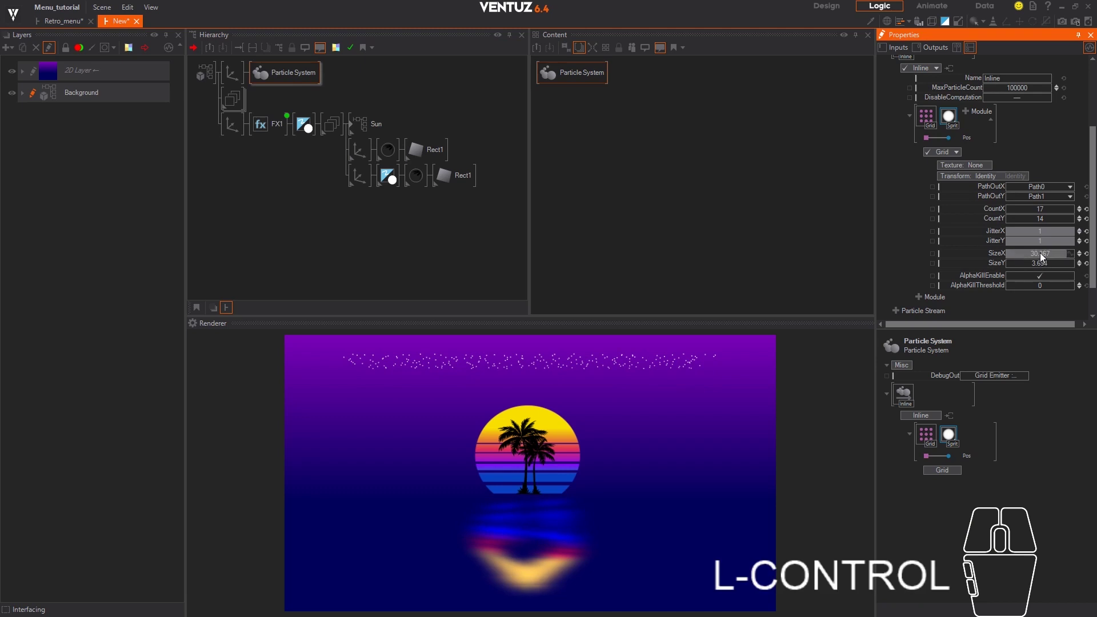
{"action": "left_click_drag", "start_coordinate": [1071, 251], "coordinate": [1072, 266], "text": "ctrl"}
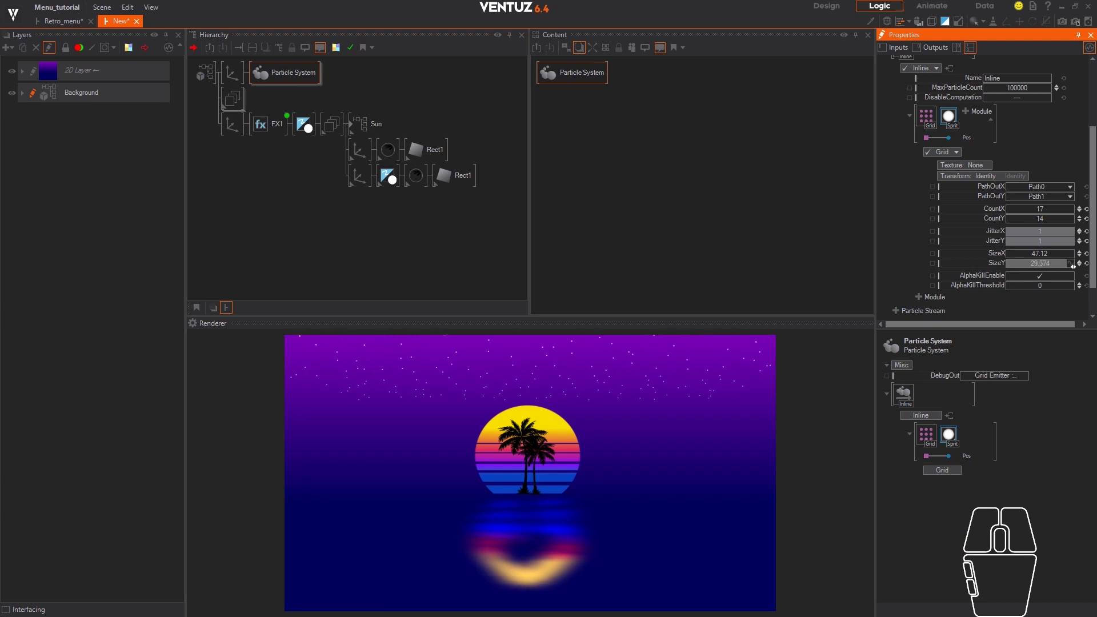
{"action": "left_click_drag", "start_coordinate": [1073, 267], "coordinate": [1072, 257]}
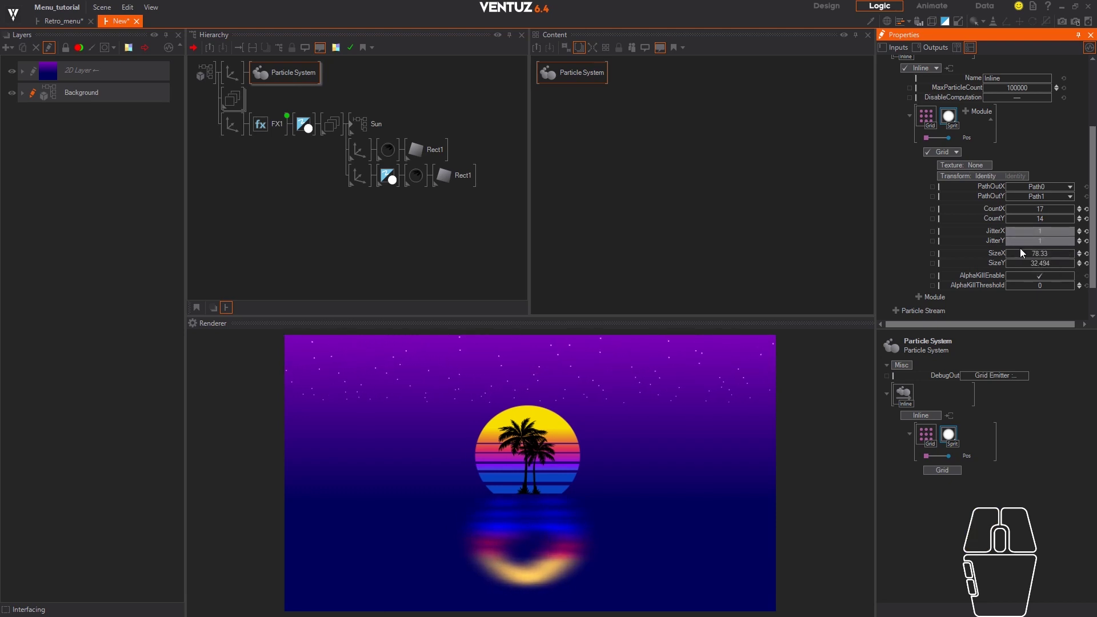
{"action": "left_click_drag", "start_coordinate": [1040, 263], "coordinate": [1072, 270]}
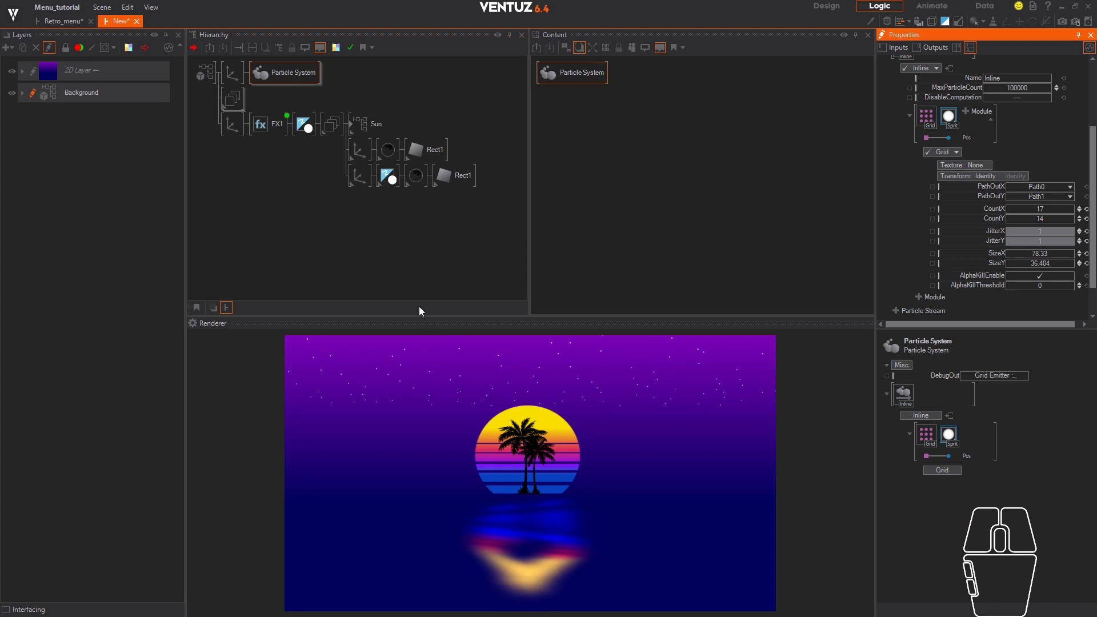
{"action": "left_click", "coordinate": [320, 233]}
- Add a standard 3D layer named Menu beneath the Background layer and open its hierarchy for editing
{"action": "left_click", "coordinate": [81, 155]}
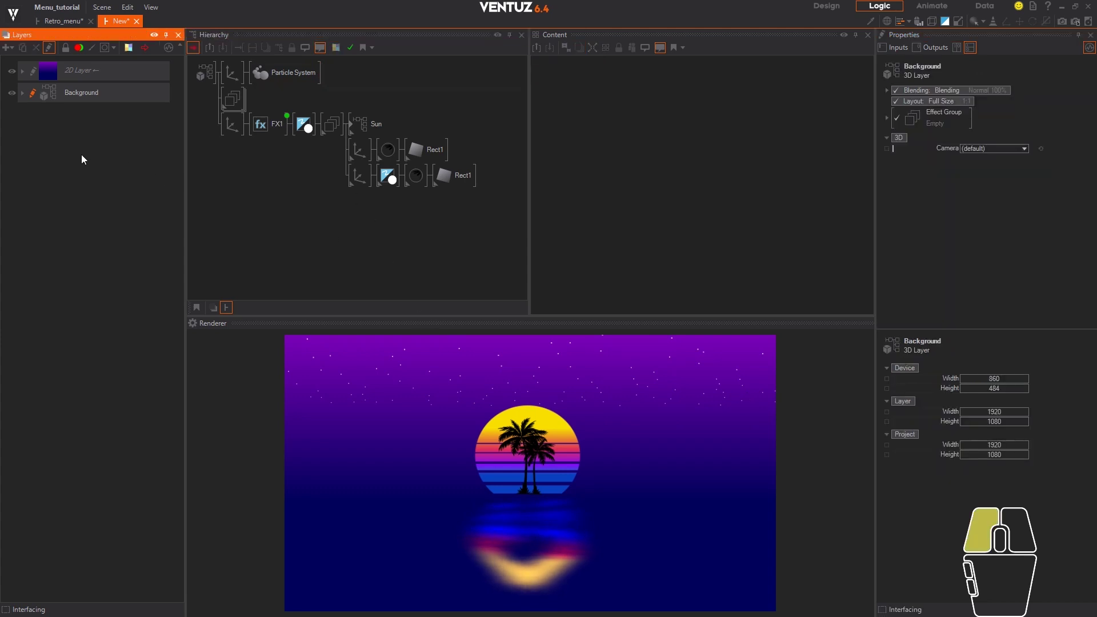
{"action": "left_click", "coordinate": [7, 47]}
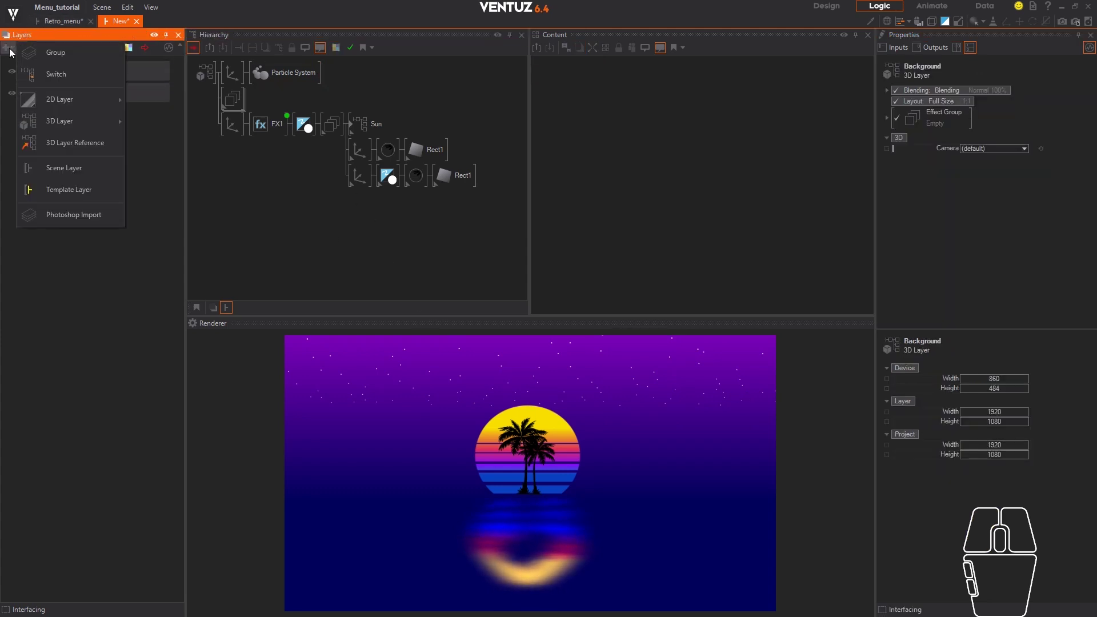
{"action": "mouse_move", "coordinate": [60, 119]}
{"action": "left_click", "coordinate": [165, 120]}
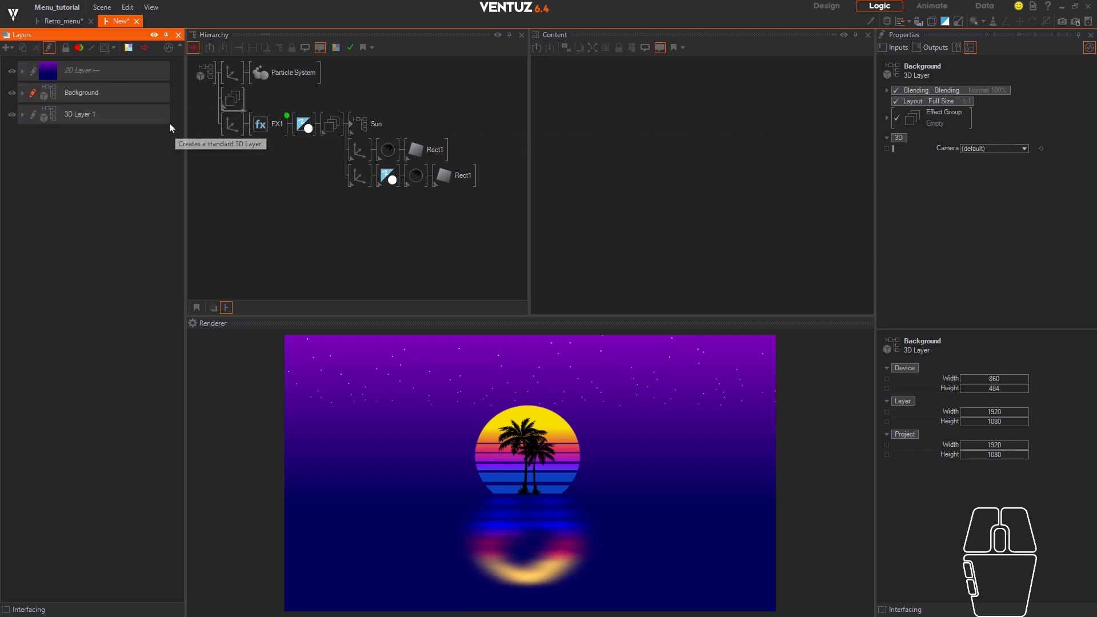
{"action": "double_click", "coordinate": [87, 114]}
{"action": "type", "text": "Men"}
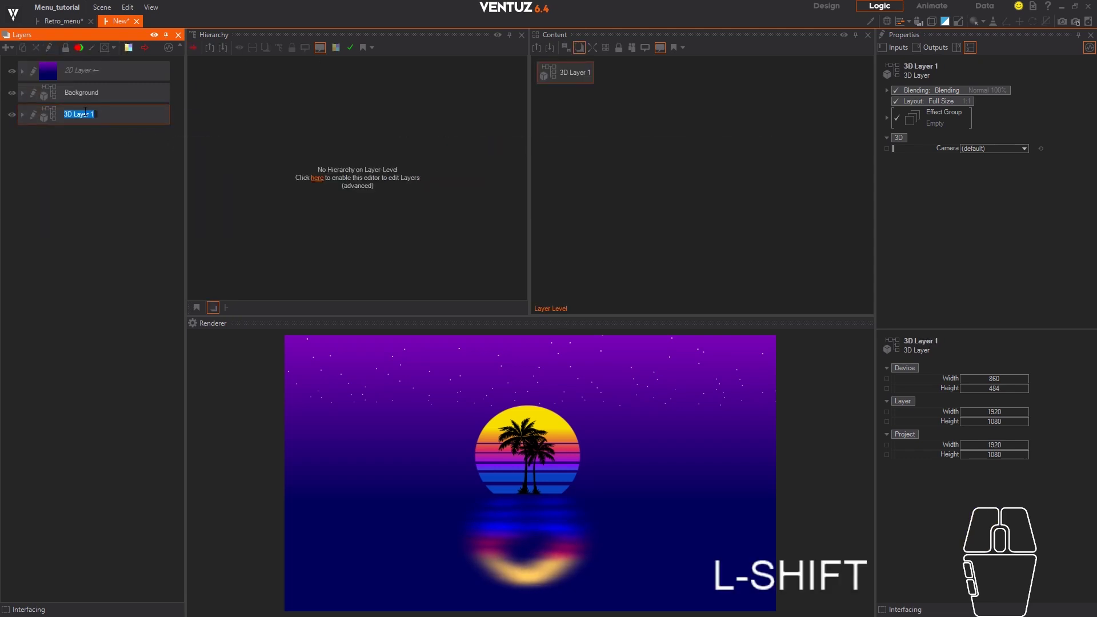
{"action": "type", "text": "u"}
{"action": "key", "text": "Return"}
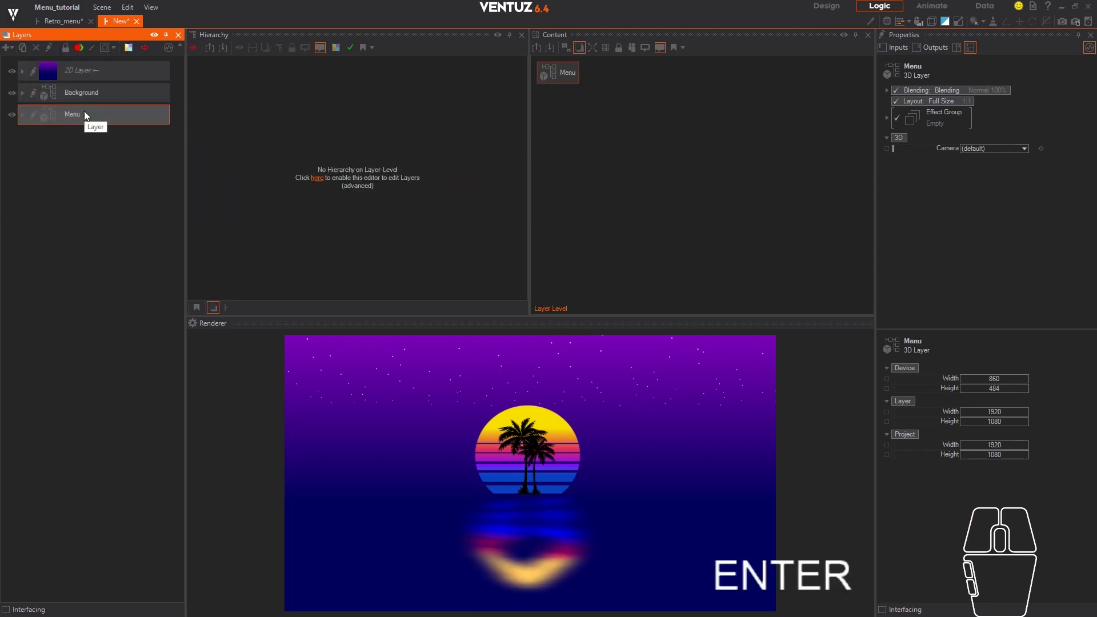
{"action": "left_click", "coordinate": [100, 174]}
{"action": "left_click", "coordinate": [33, 118]}
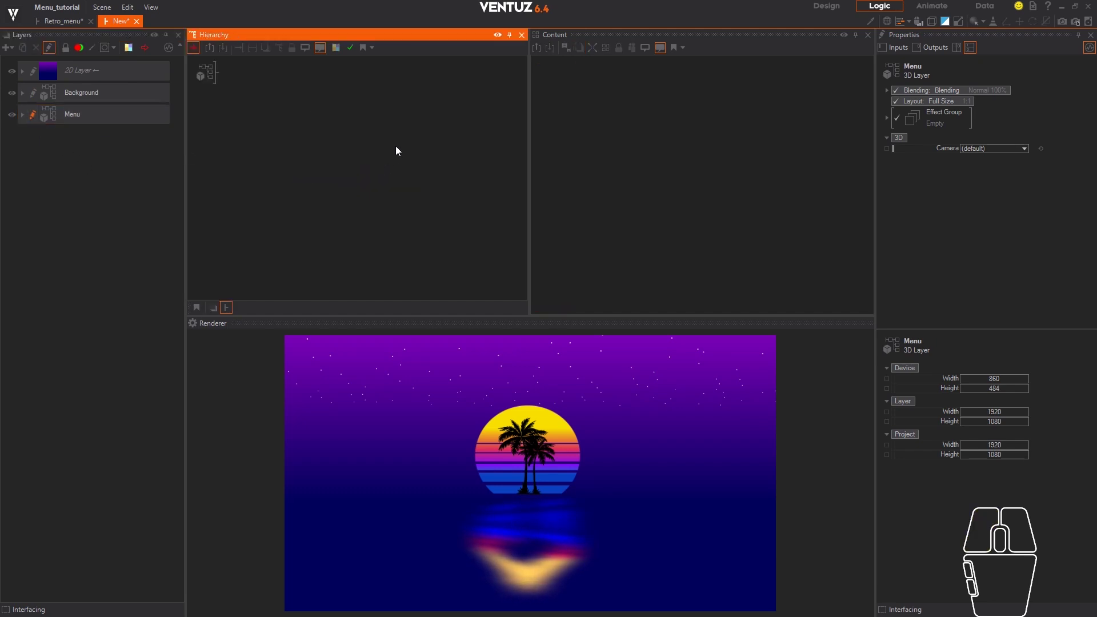
- Show the project's Menu Repository and open its Buttons folder
{"action": "left_click", "coordinate": [150, 6]}
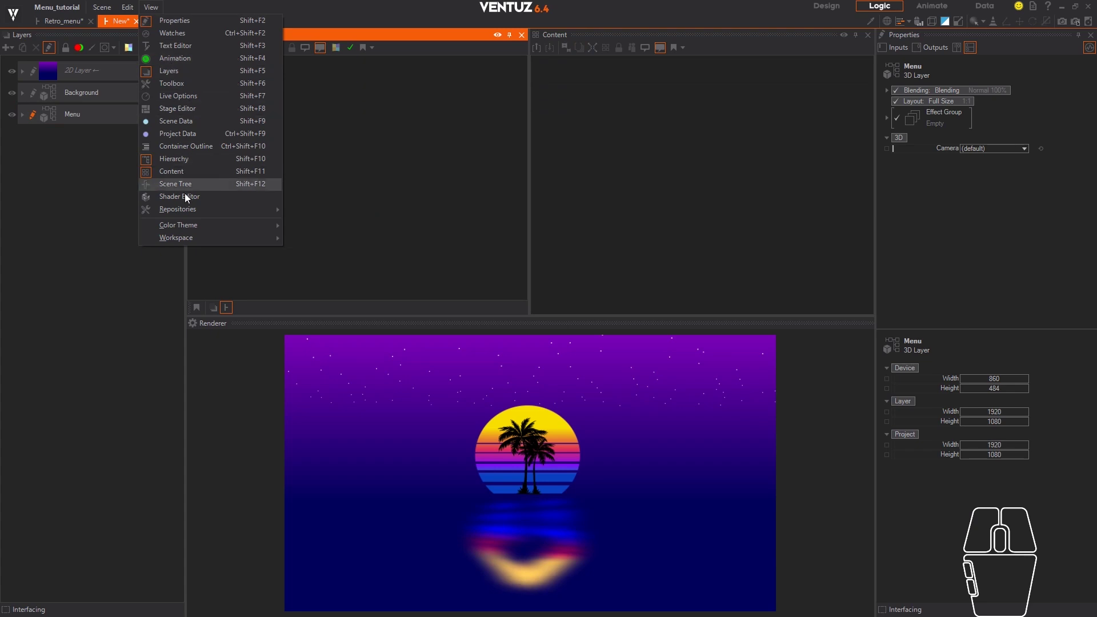
{"action": "mouse_move", "coordinate": [184, 213]}
{"action": "mouse_move", "coordinate": [317, 210]}
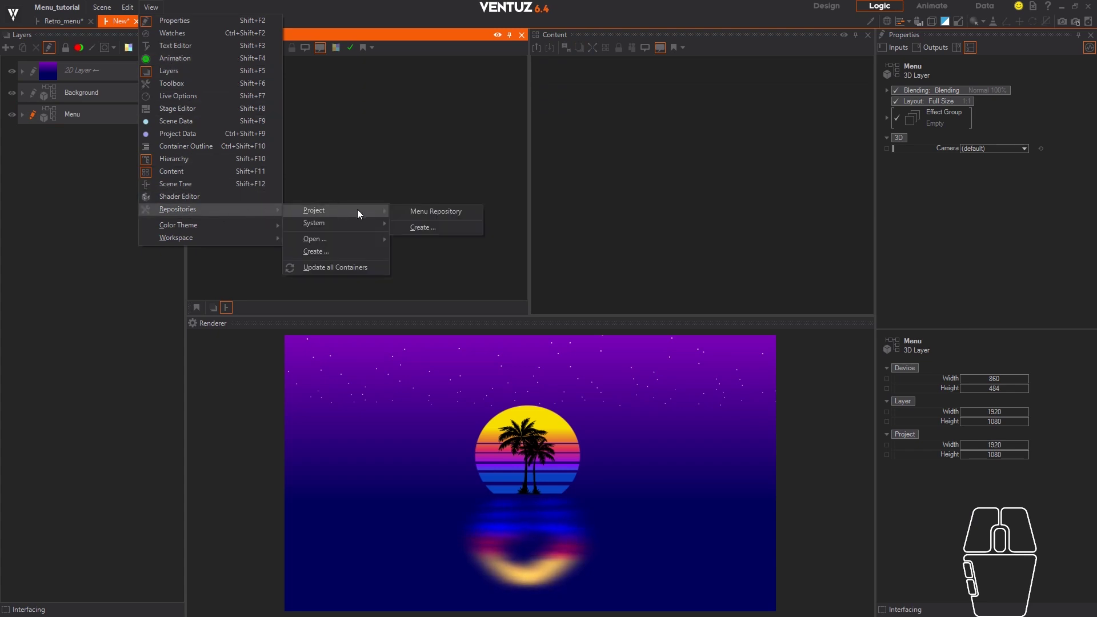
{"action": "left_click", "coordinate": [451, 211]}
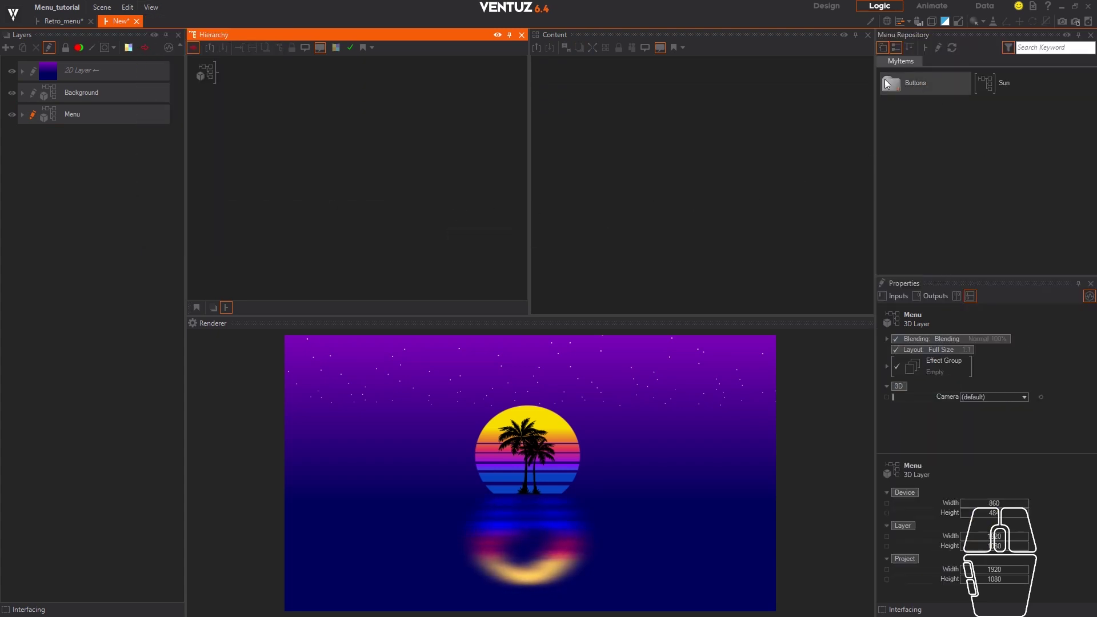
{"action": "double_click", "coordinate": [913, 79]}
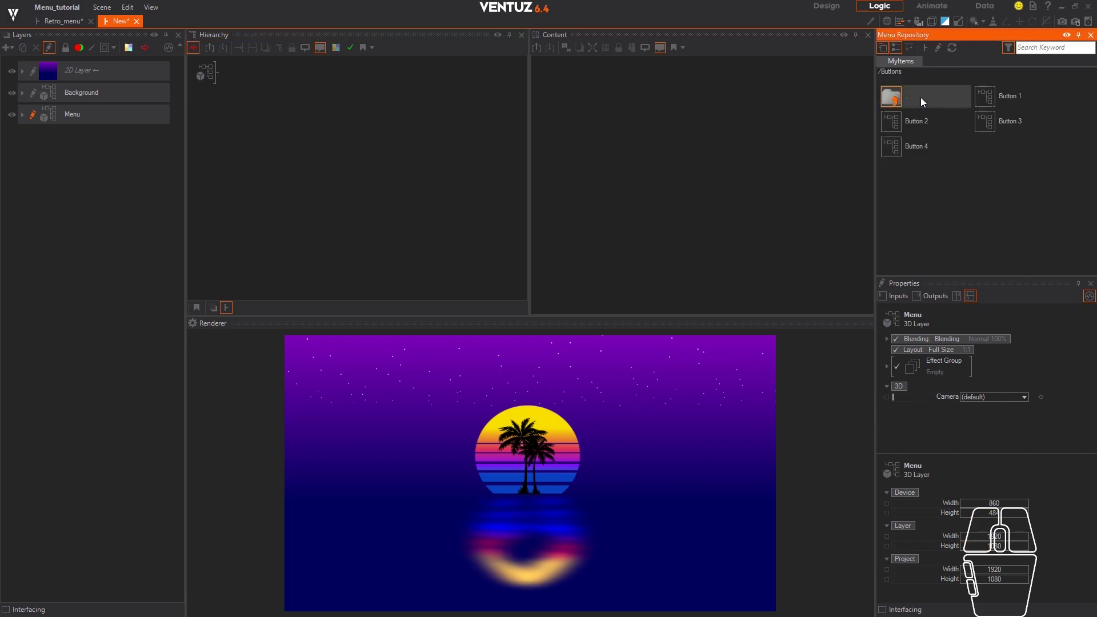